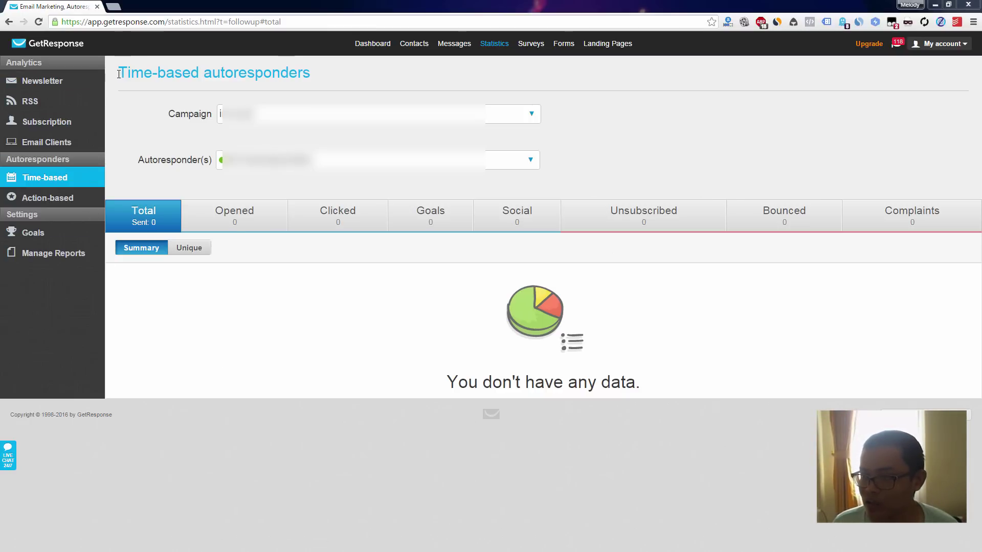
drag(119, 74, 330, 70)
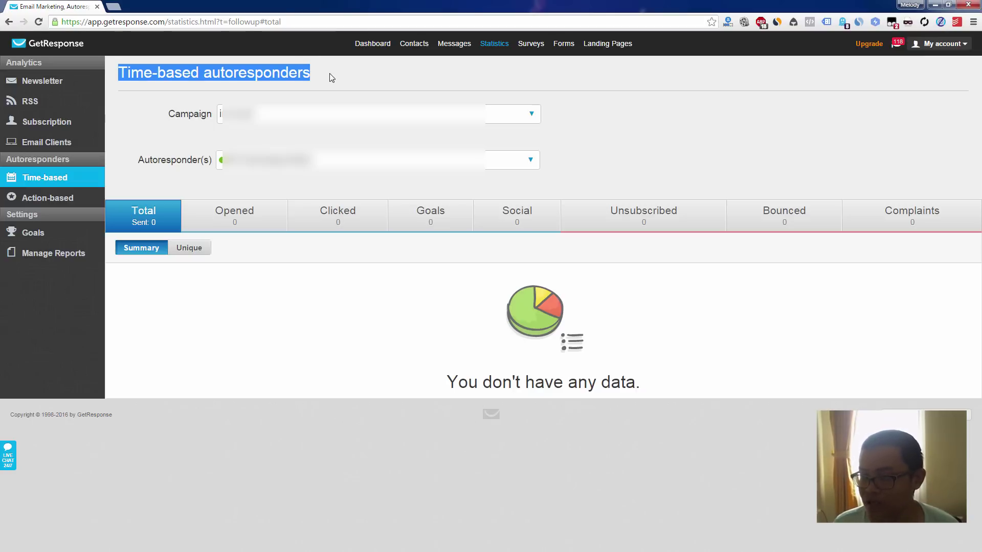
mouse_move(461, 42)
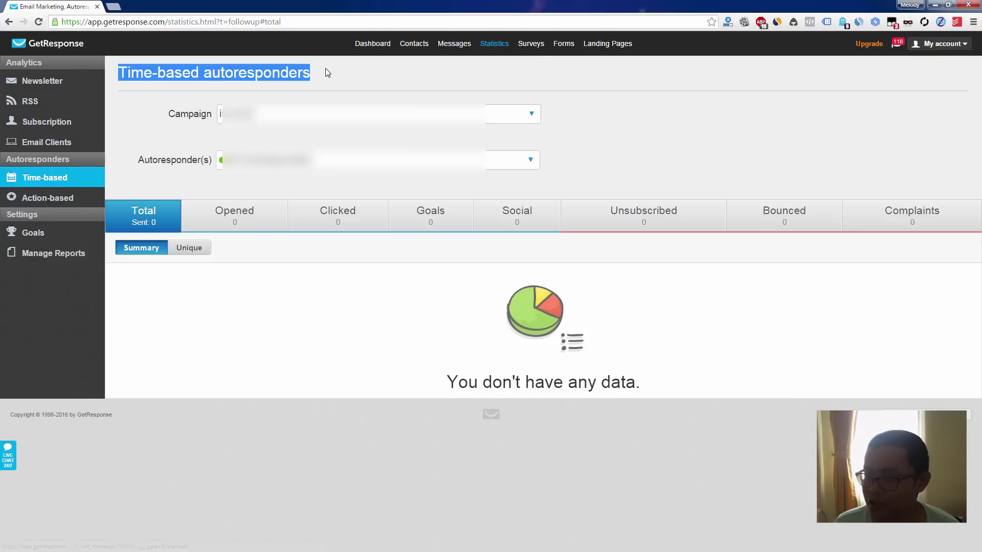
click(180, 76)
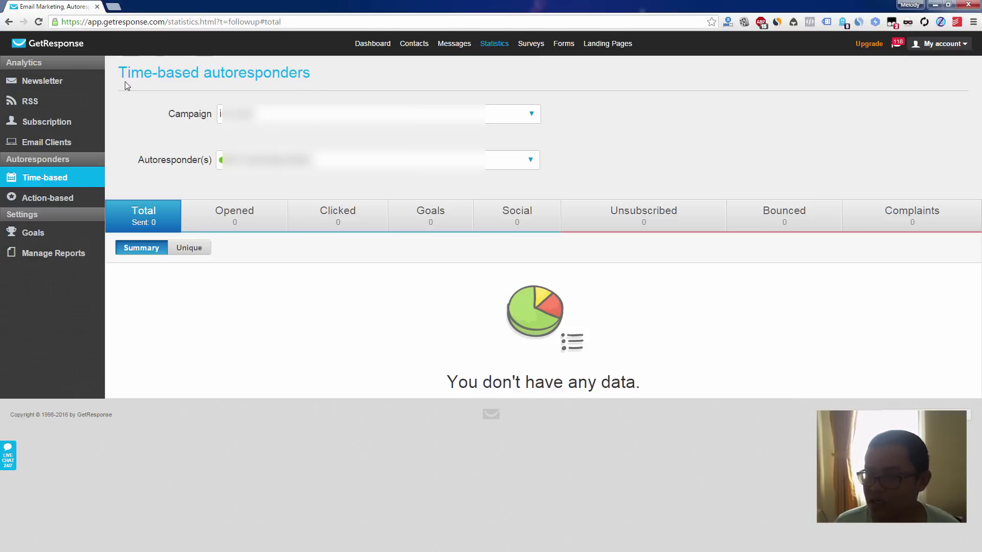
drag(119, 73, 315, 70)
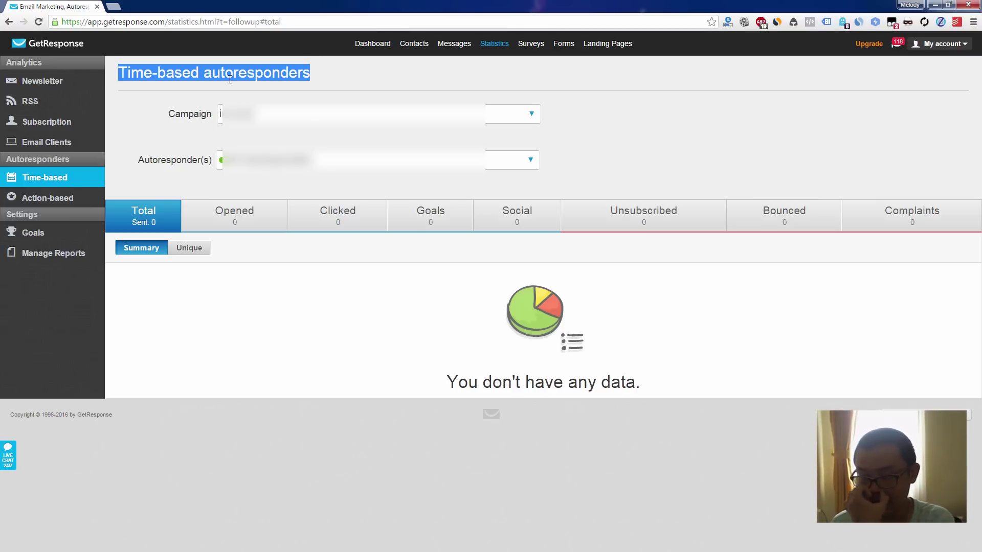
click(602, 137)
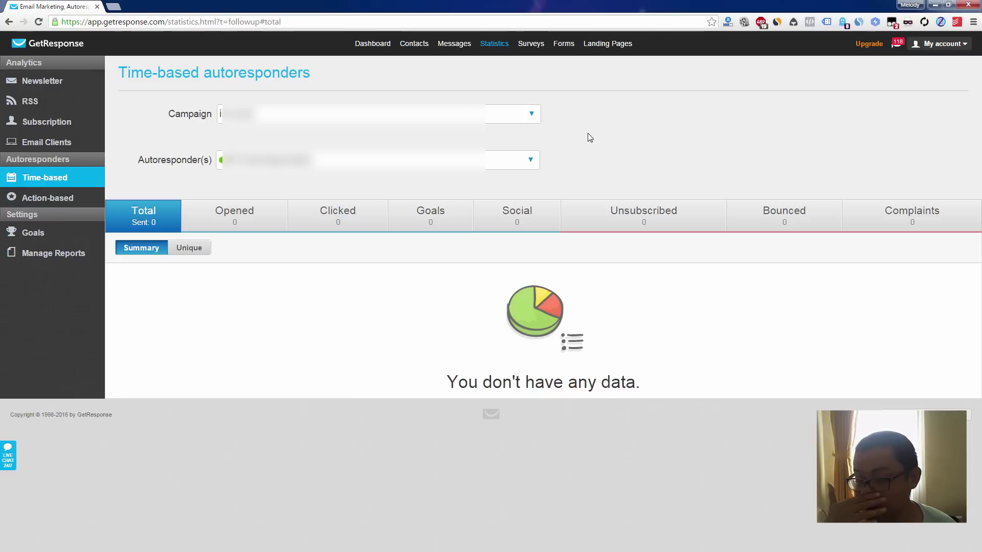
Step: Switch the time-based autoresponder statistics to another campaign and review its overall open, click, unsubscribe and complaint rates
click(487, 116)
click(316, 167)
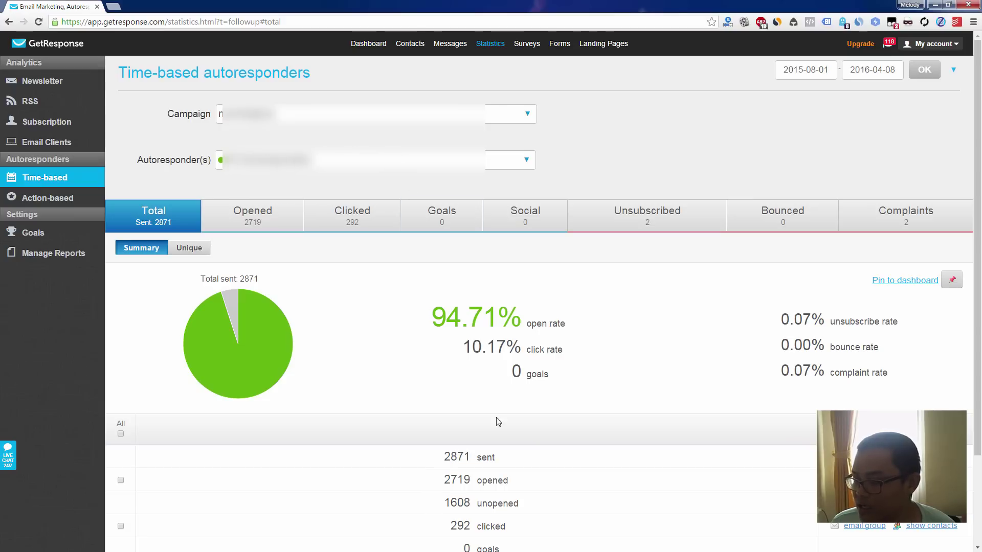
drag(432, 317, 587, 354)
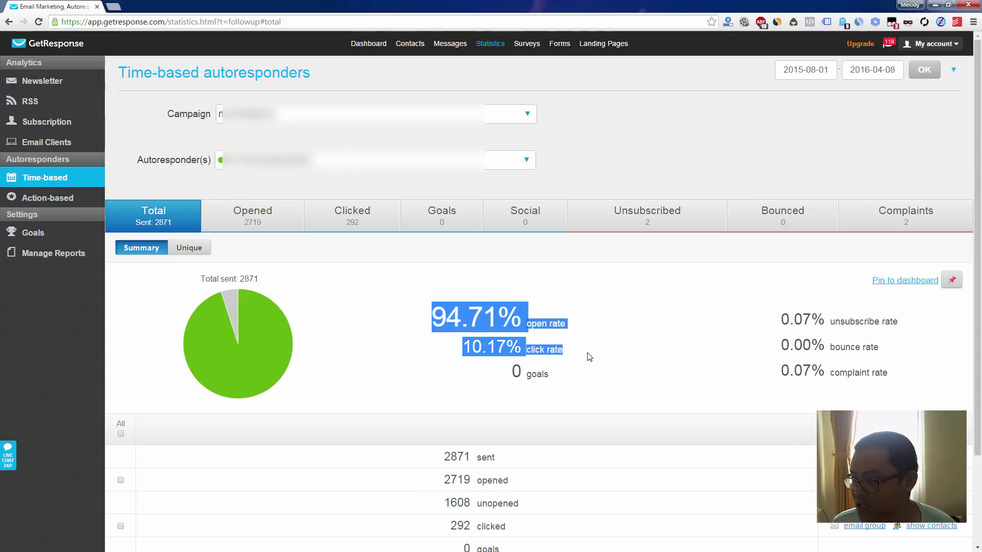
click(588, 355)
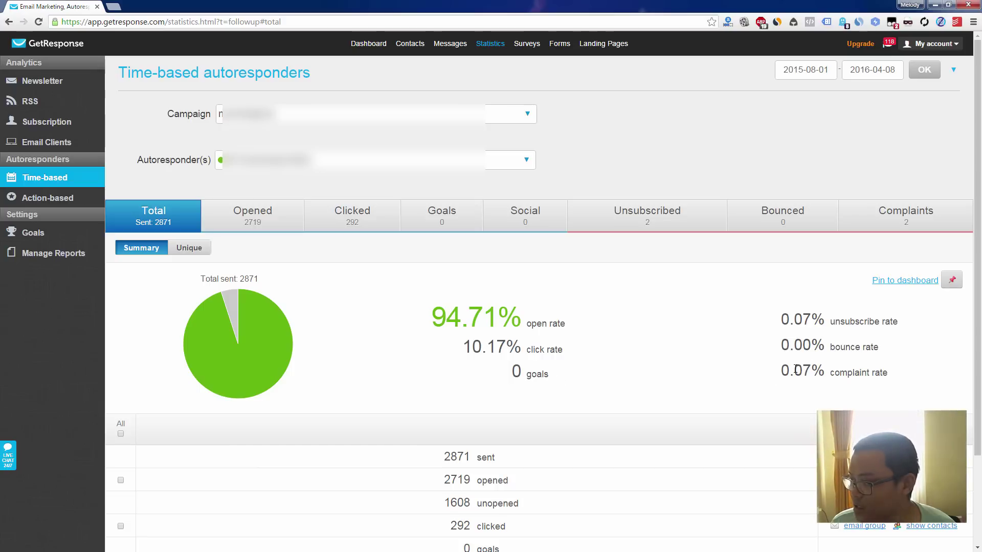
double_click(782, 317)
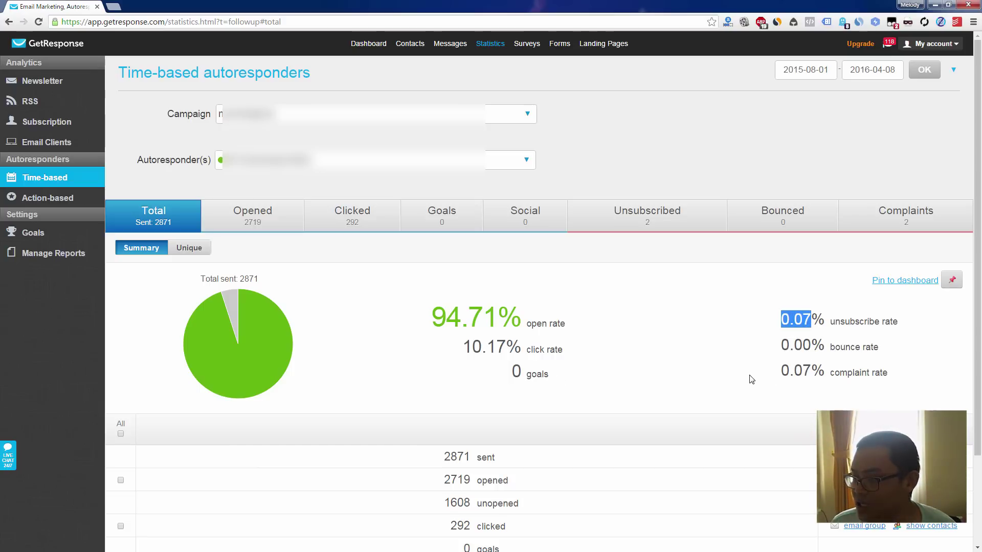
drag(752, 379, 795, 371)
click(669, 398)
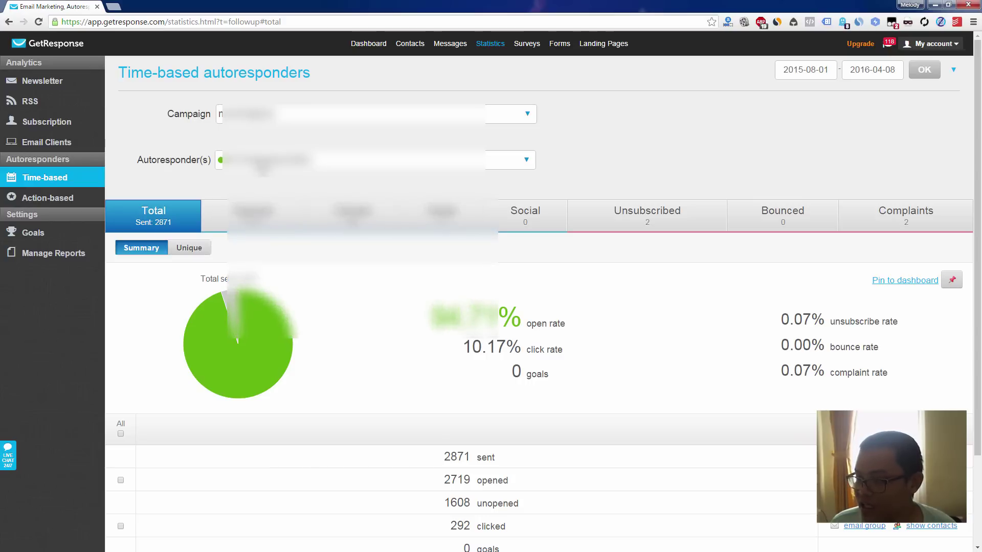
Step: Deselect all autoresponders, show statistics for only the first one in the list, and review its open and click rates
click(262, 162)
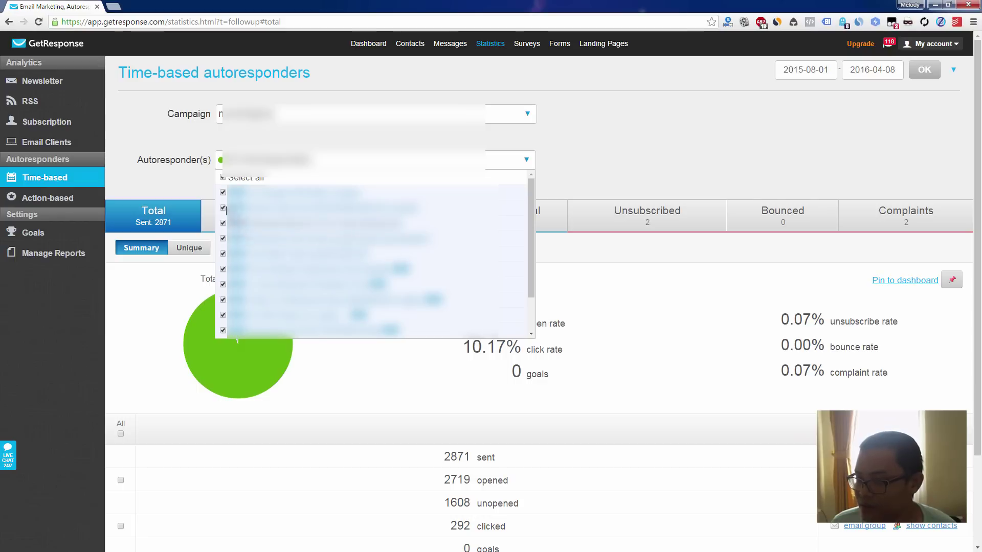
click(223, 178)
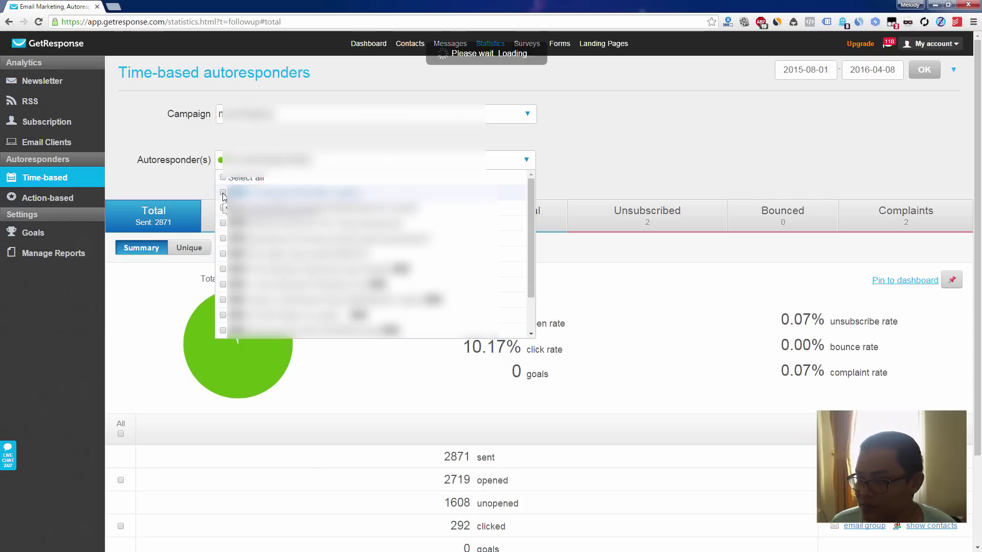
click(223, 193)
click(628, 157)
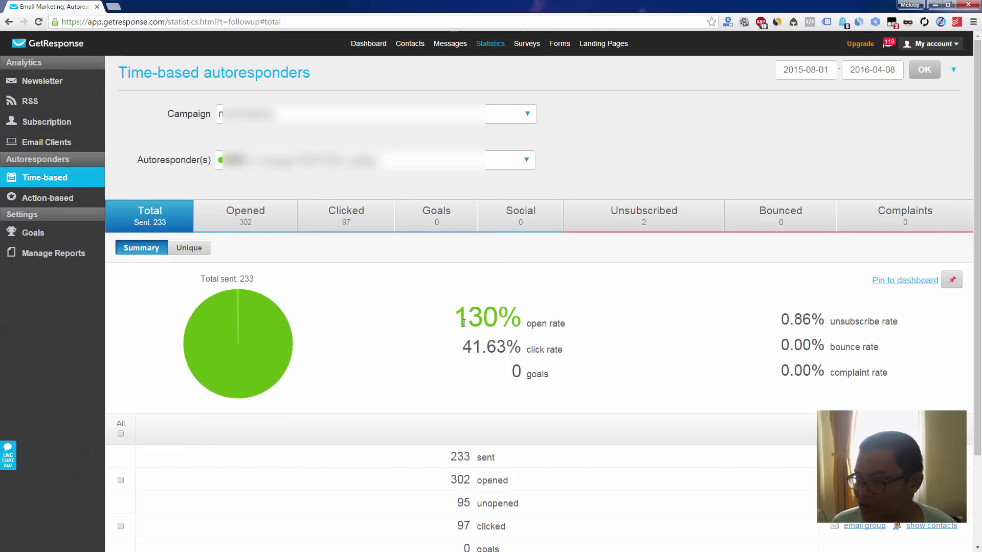
drag(464, 322, 546, 361)
click(591, 358)
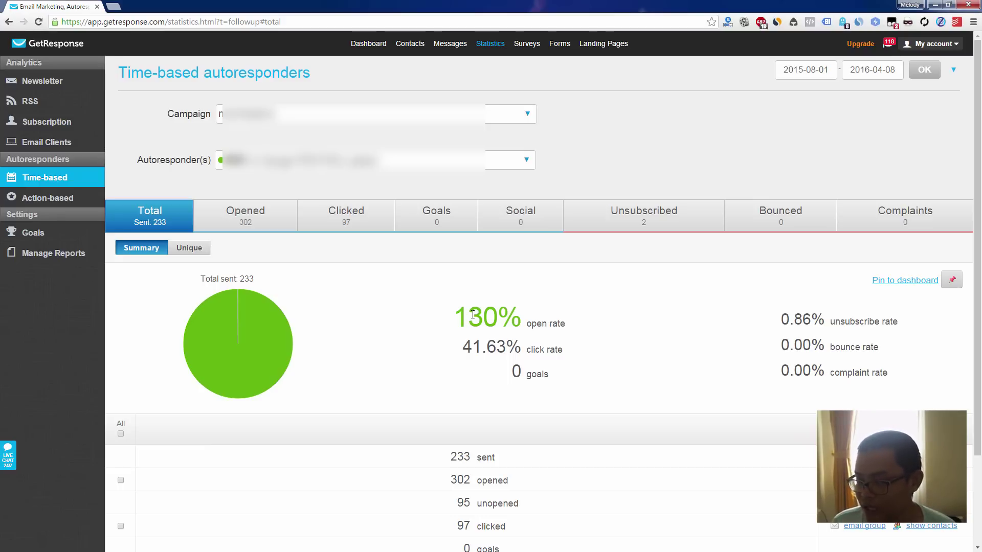
drag(453, 311, 523, 351)
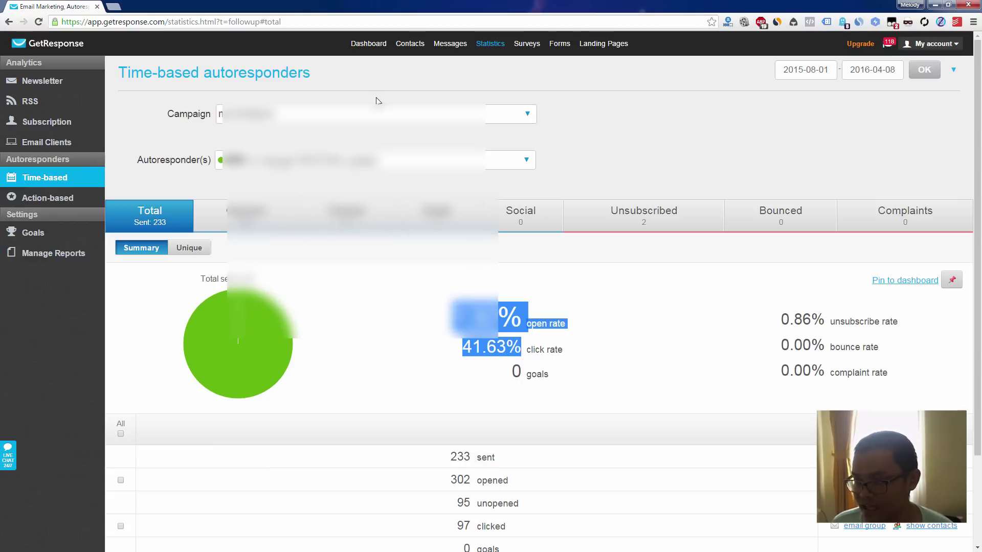
Step: Replace the first autoresponder with the second one in the statistics filter and review its open and click rates
click(399, 161)
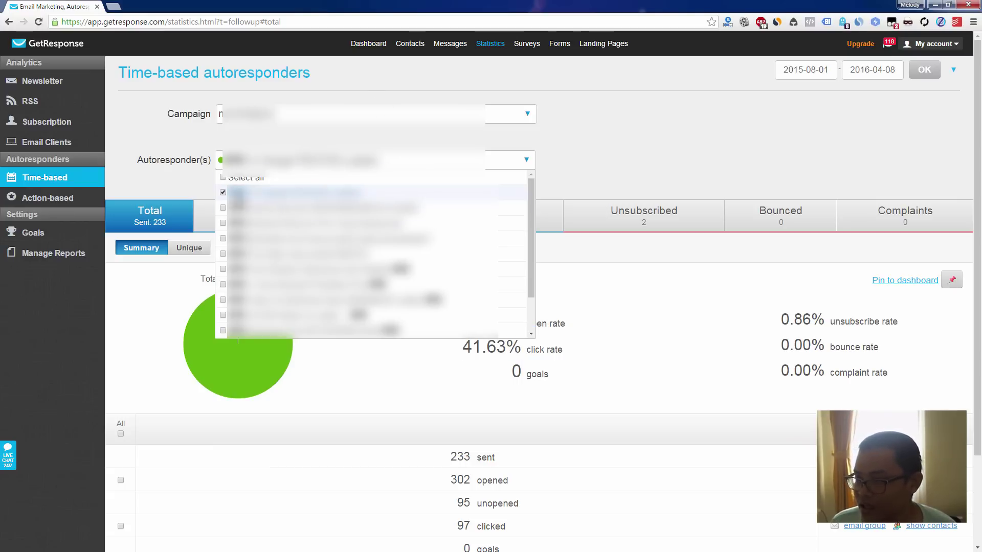
click(224, 193)
click(223, 207)
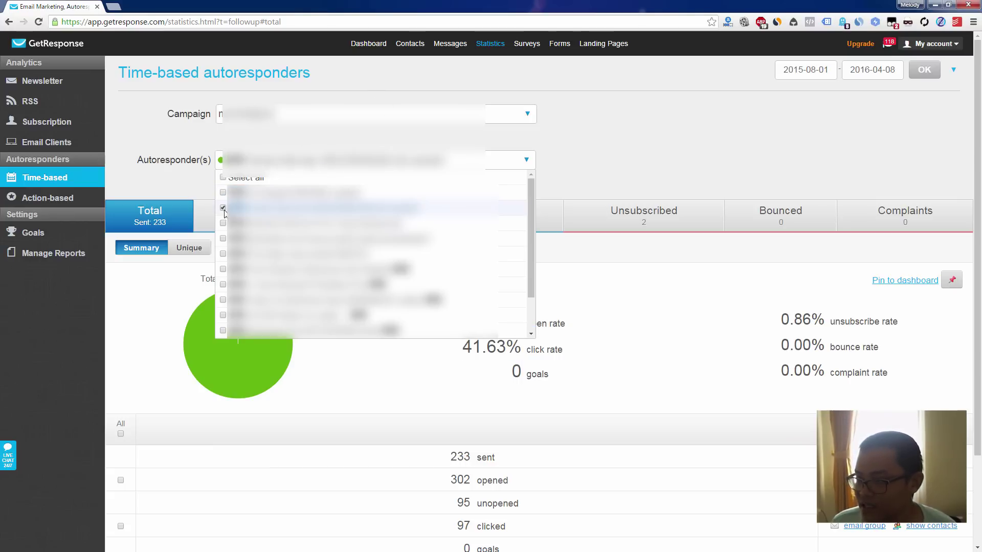
click(603, 161)
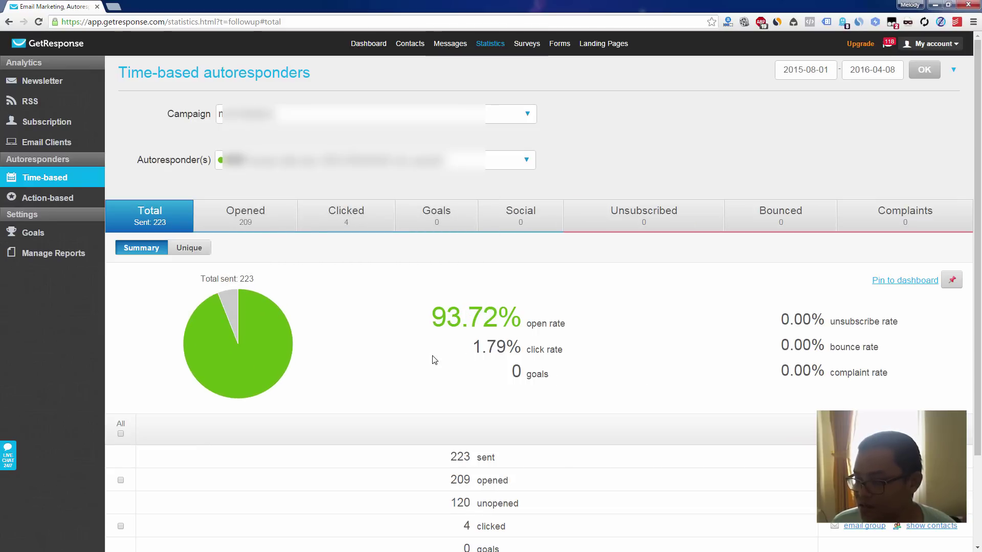
triple_click(498, 349)
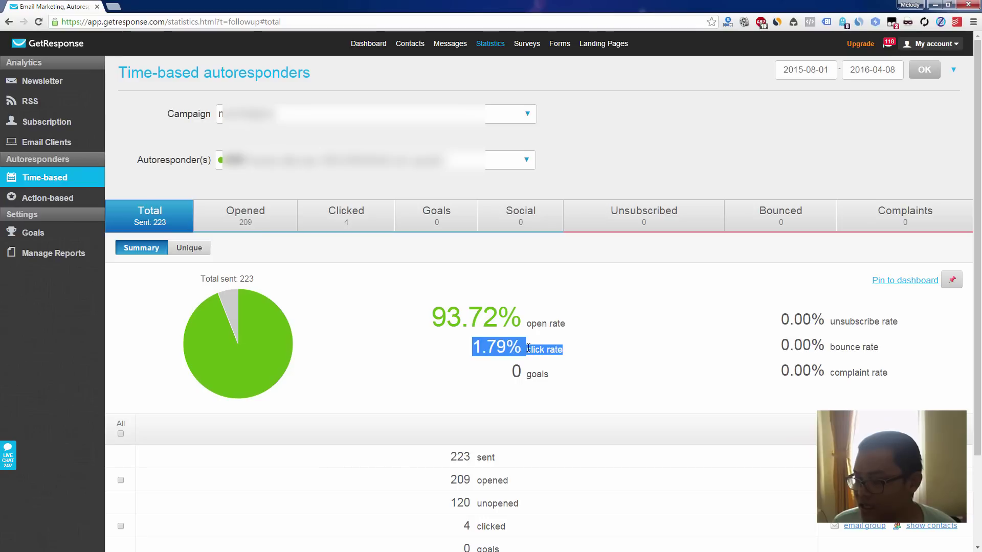
double_click(499, 348)
click(470, 352)
drag(567, 325, 549, 351)
click(458, 379)
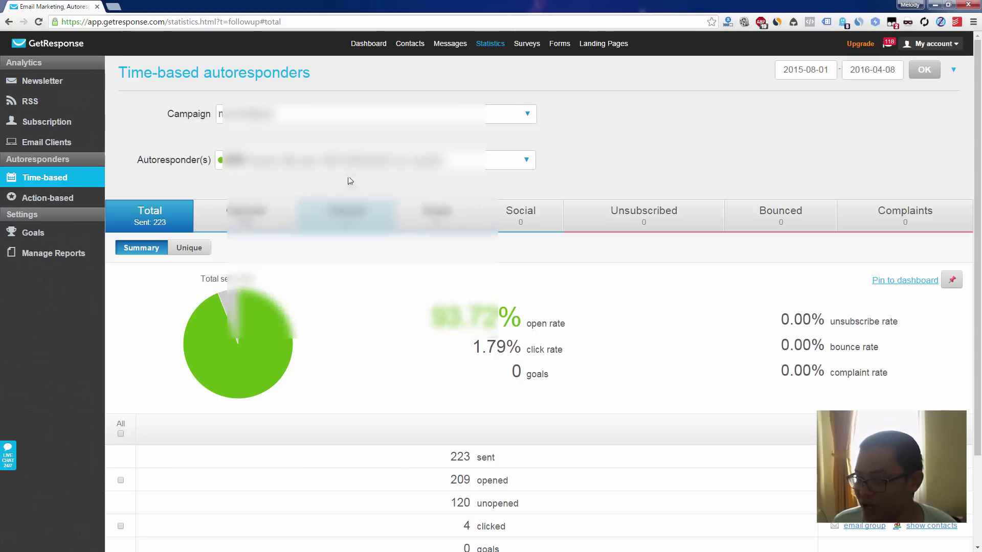
Step: Filter the statistics to only the third autoresponder in the list and check its click rate
click(352, 163)
click(223, 208)
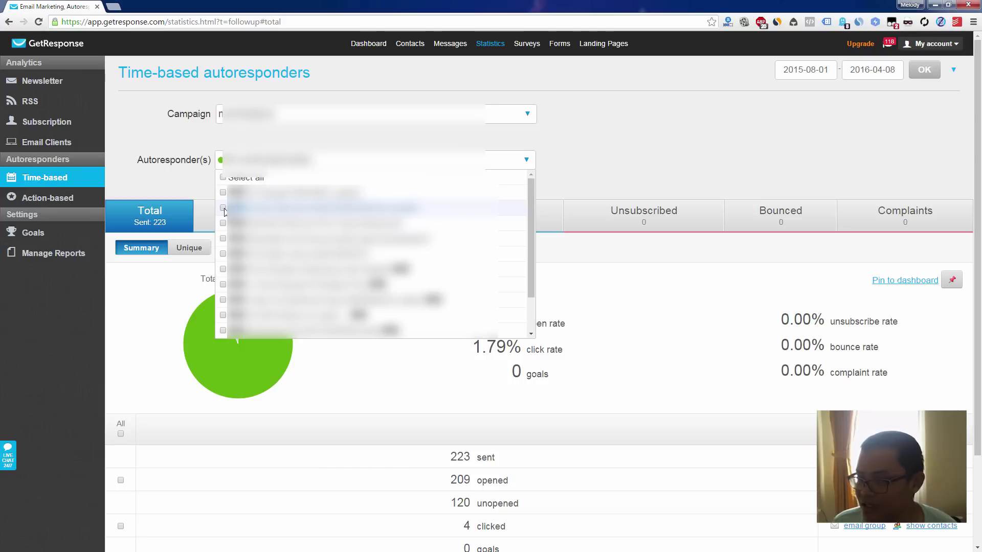
click(223, 223)
click(625, 249)
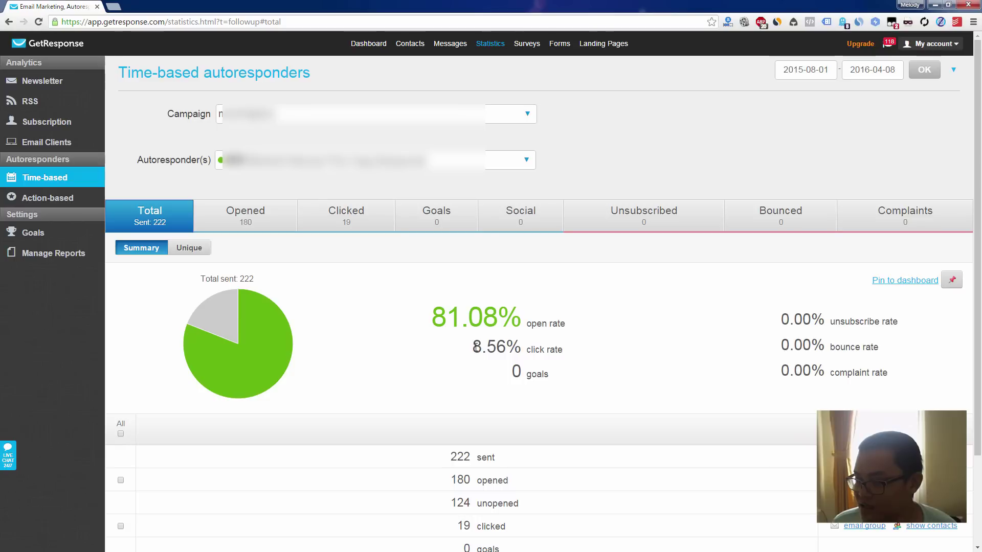
drag(472, 348, 506, 347)
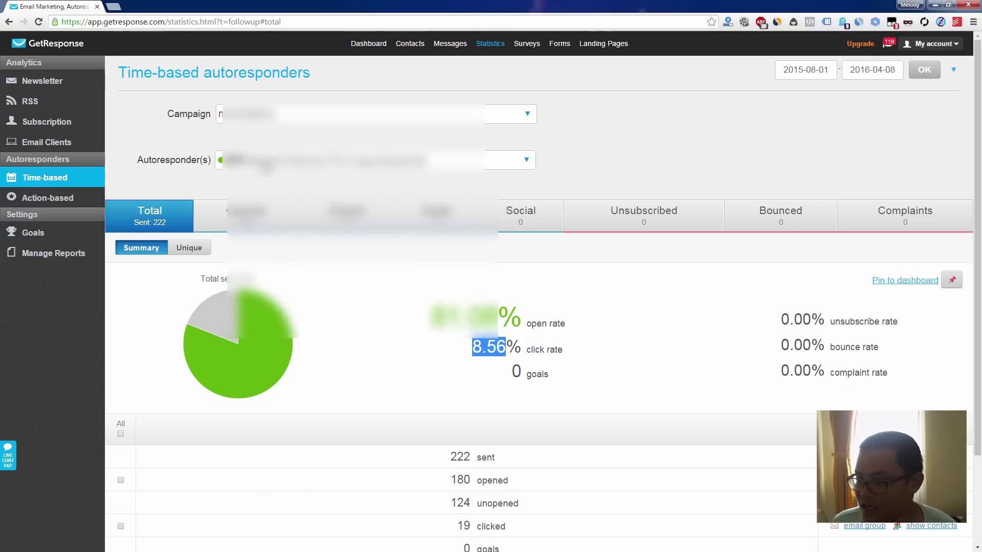
Step: Filter the statistics to only the fourth autoresponder in the list and check its open rate
click(225, 160)
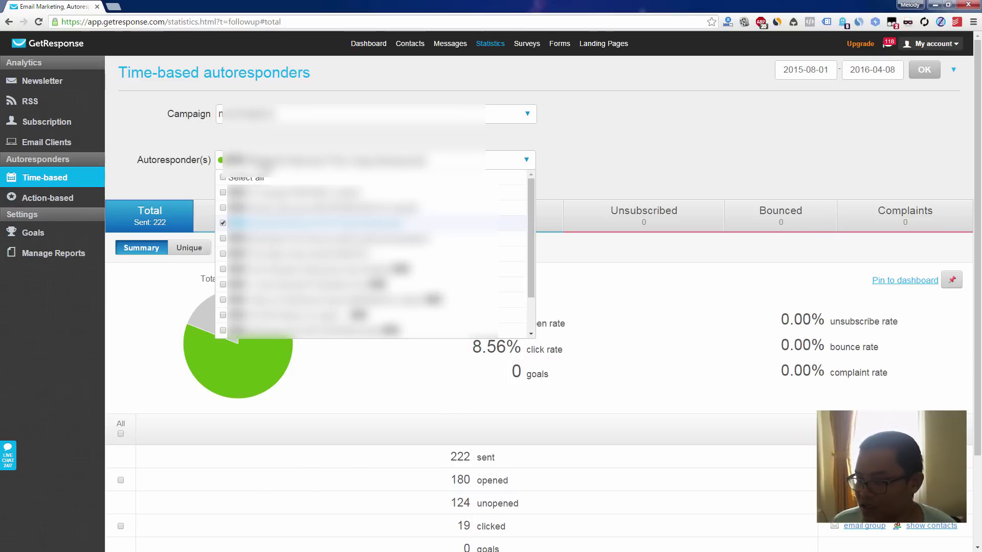
click(224, 224)
click(223, 239)
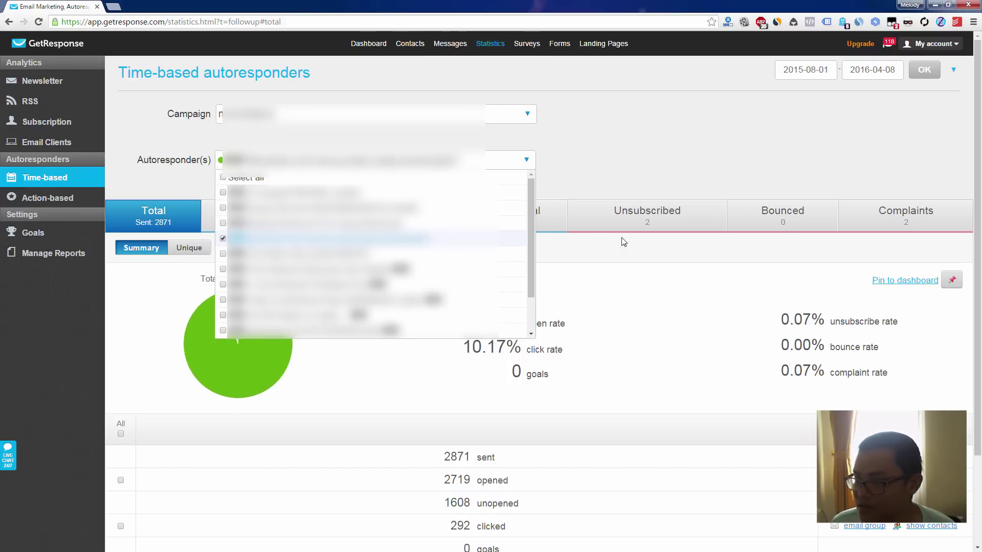
click(654, 250)
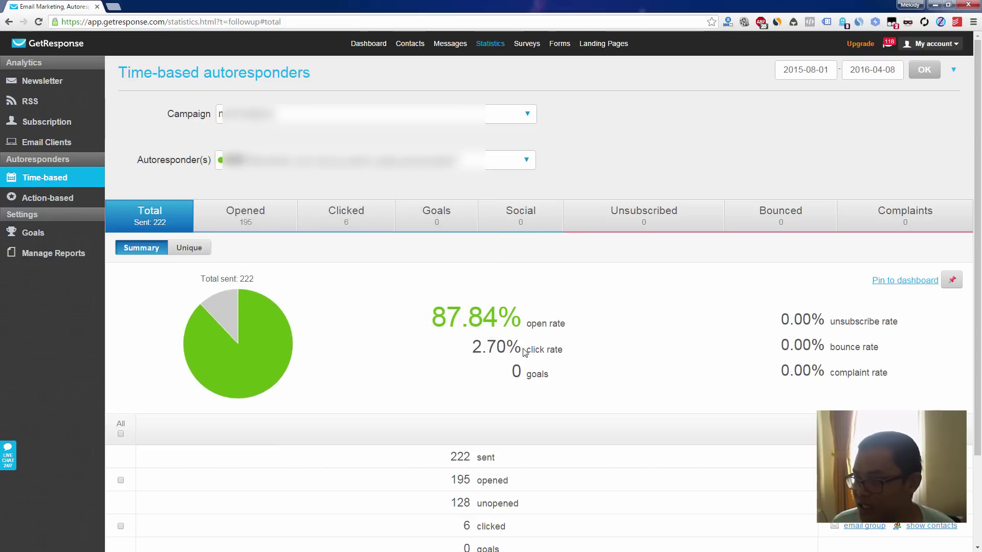
drag(430, 321, 518, 319)
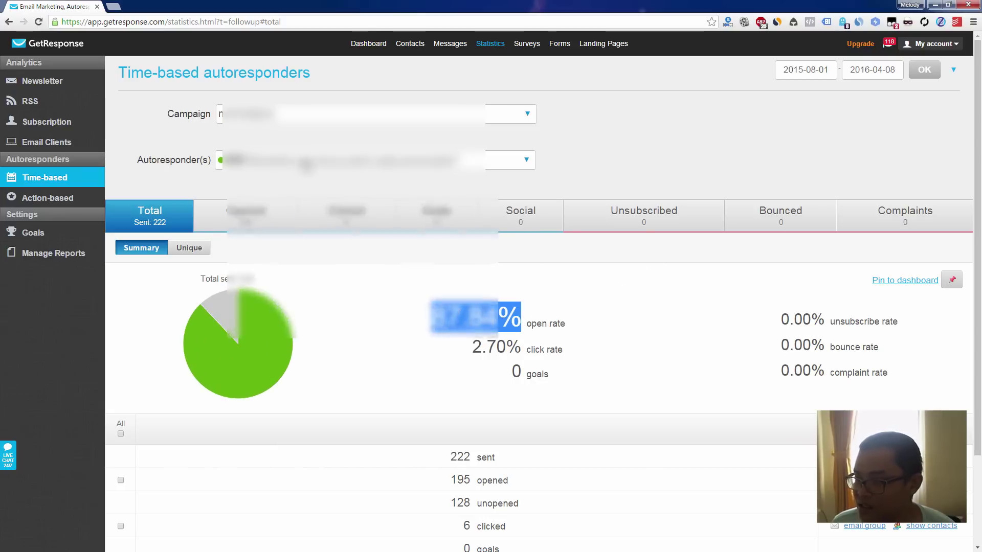
Step: Filter the statistics to only the fifth autoresponder in the list and check its open rate
click(291, 161)
click(223, 239)
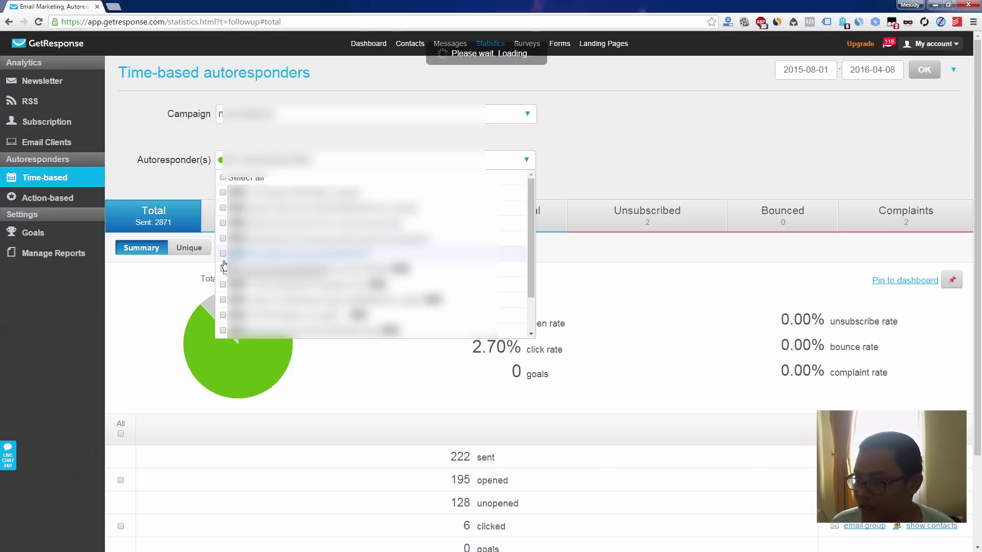
click(224, 255)
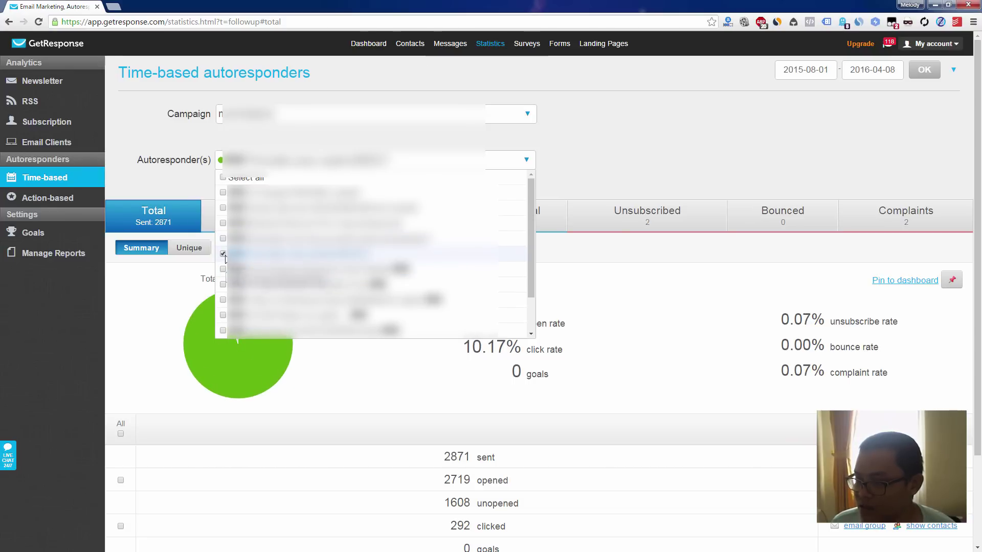
click(618, 286)
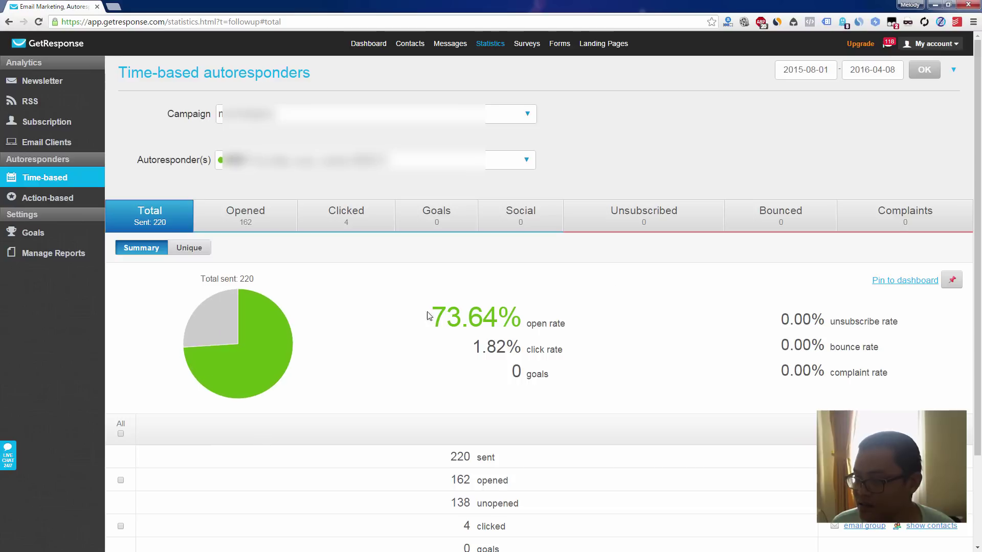
drag(433, 317, 497, 318)
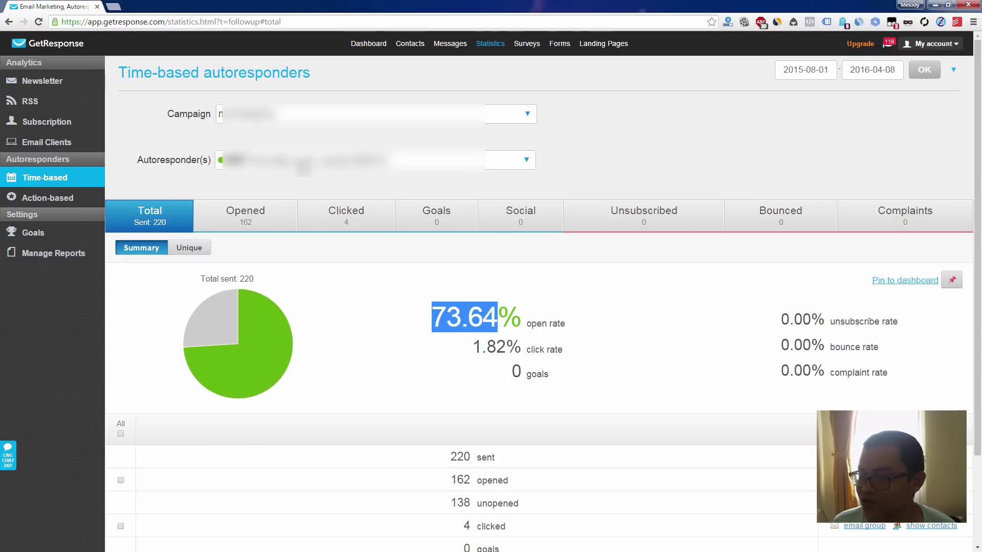
Step: Filter the statistics to only the sixth autoresponder in the list and view its results
click(276, 162)
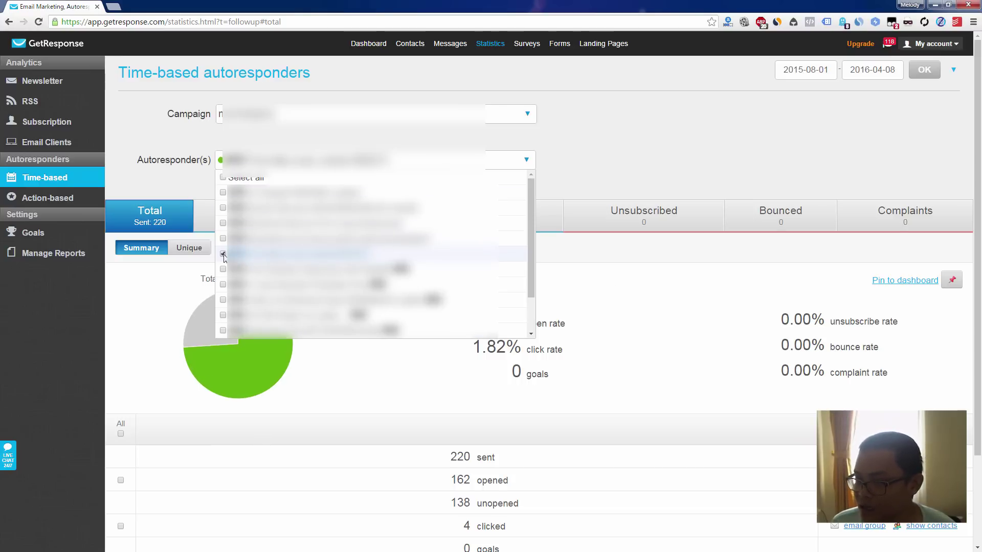
key(Down)
click(608, 278)
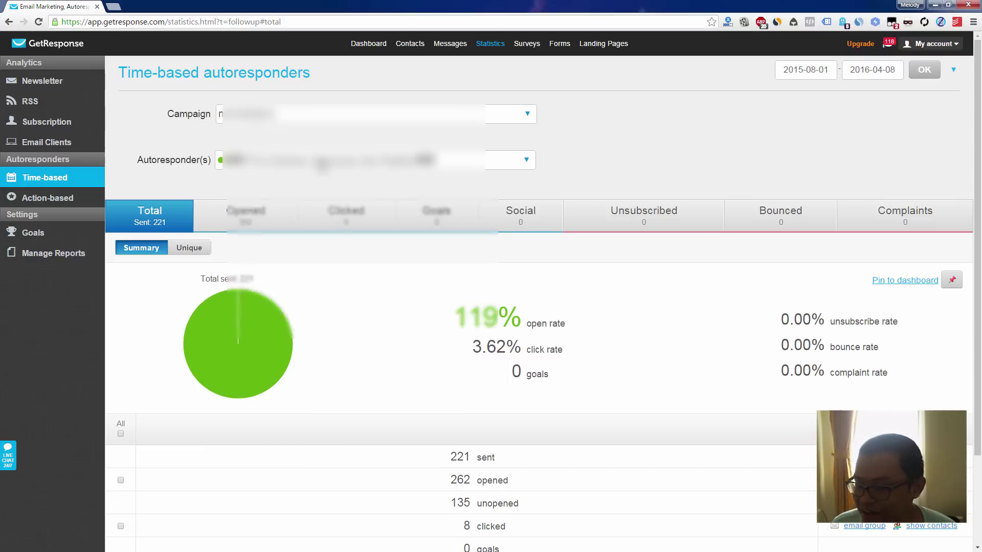
Step: Filter the statistics to only the eighth autoresponder in the list and check its open and click rates
click(321, 162)
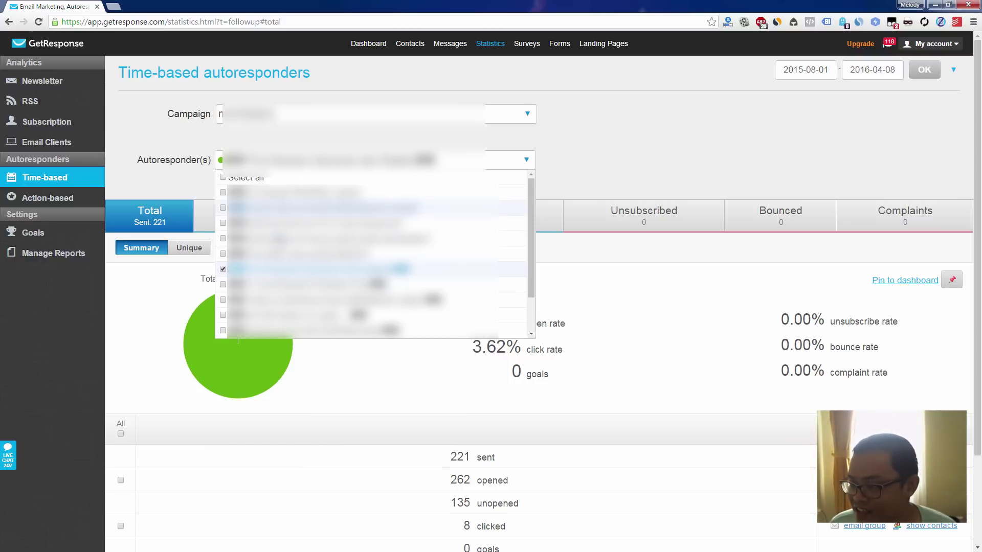
click(223, 300)
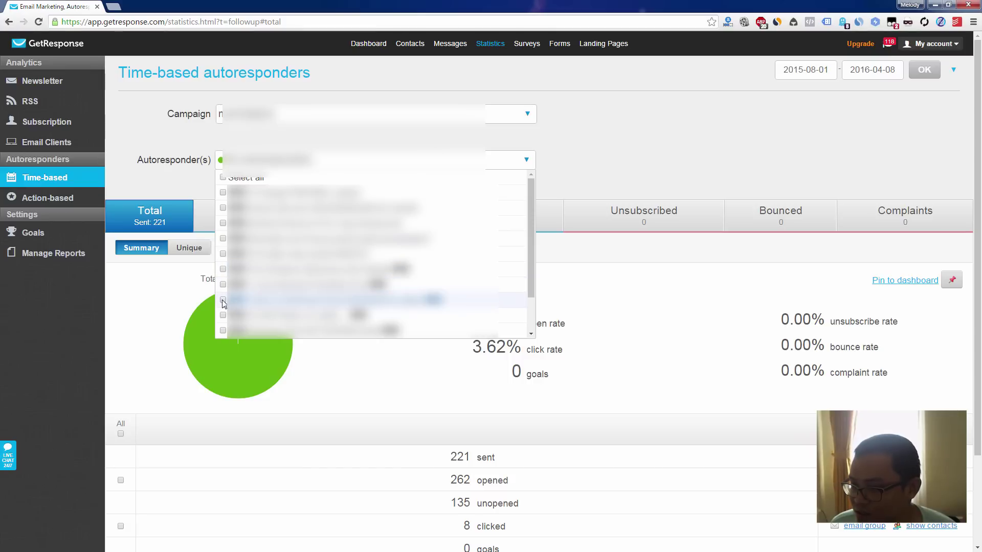
click(636, 280)
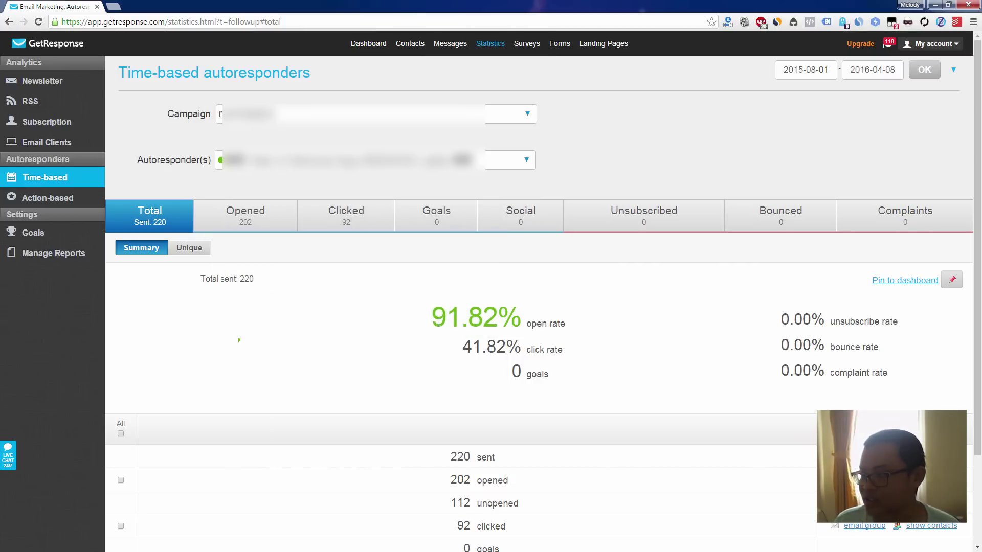
mouse_move(460, 347)
mouse_down()
mouse_move(540, 348)
mouse_move(385, 346)
mouse_move(568, 350)
mouse_move(466, 352)
mouse_up()
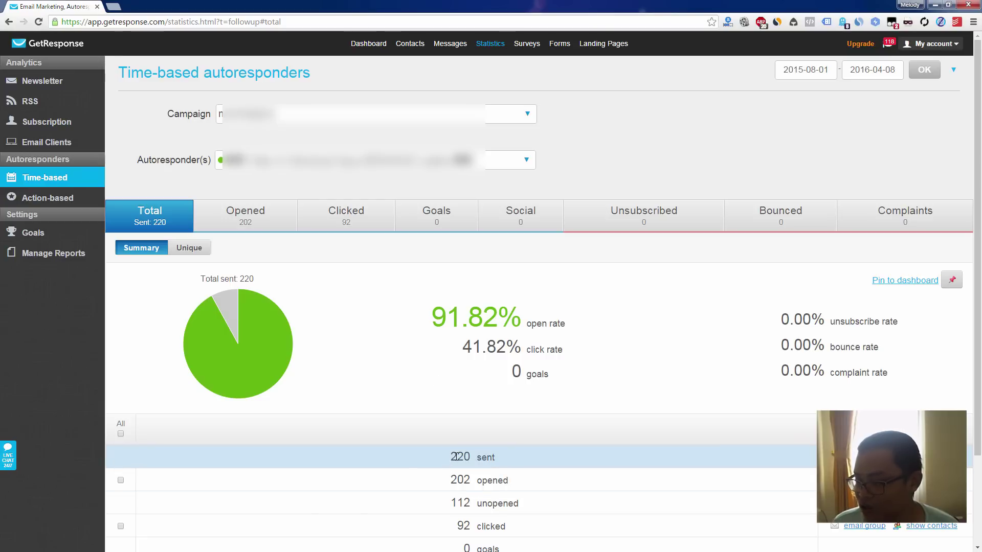
Step: Select the opened and clicked rows in the statistics breakdown of this autoresponder
drag(450, 457, 517, 481)
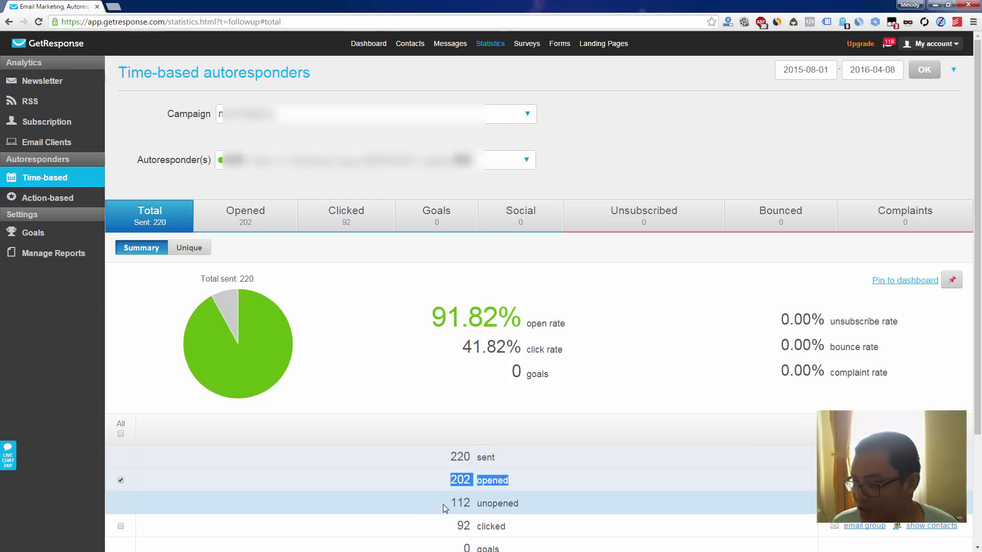
click(472, 525)
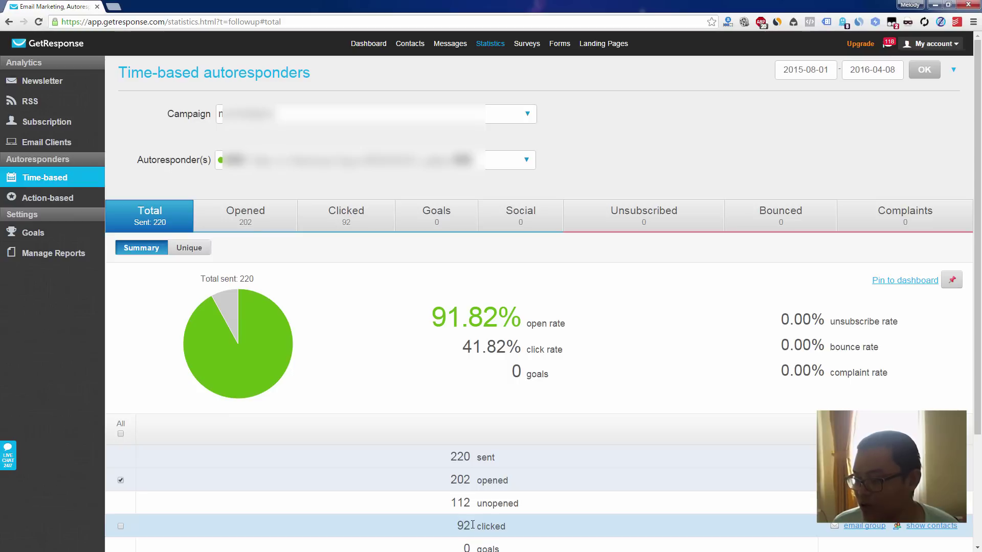
click(465, 525)
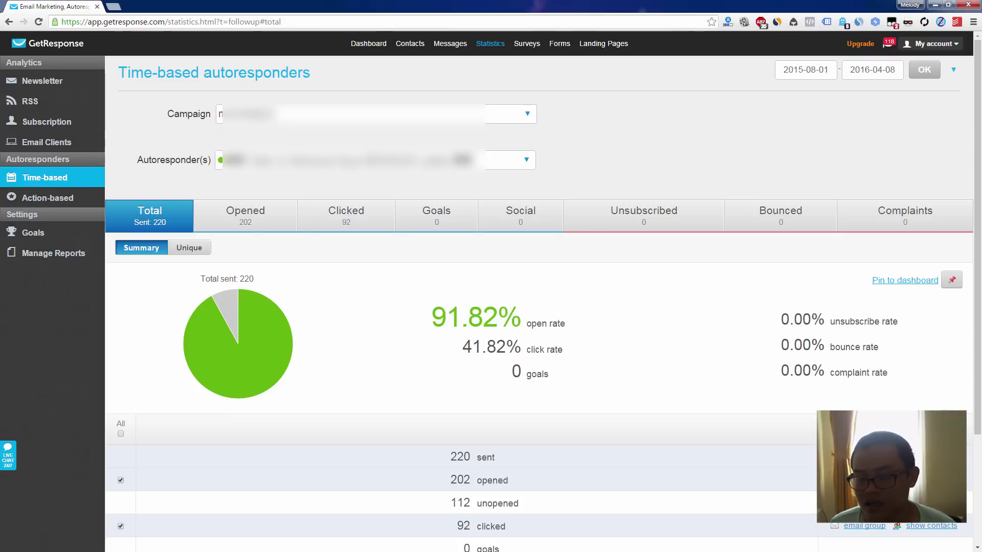
Step: Switch to the Notepad notes, reposition the window and insert two blank lines above "silahkan download page berikut"
key(alt+Tab)
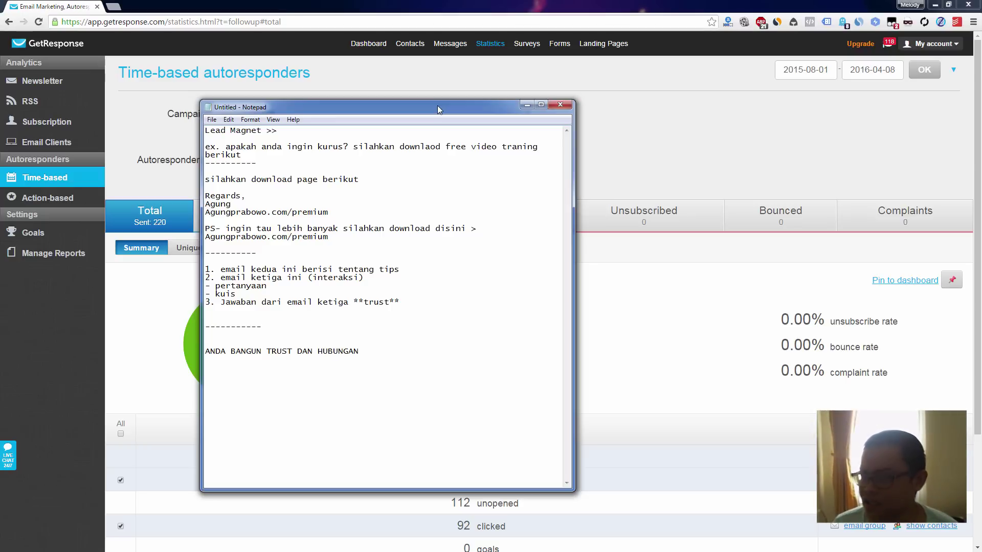
mouse_move(437, 107)
mouse_down()
mouse_move(417, 126)
mouse_move(442, 118)
mouse_move(443, 104)
mouse_up()
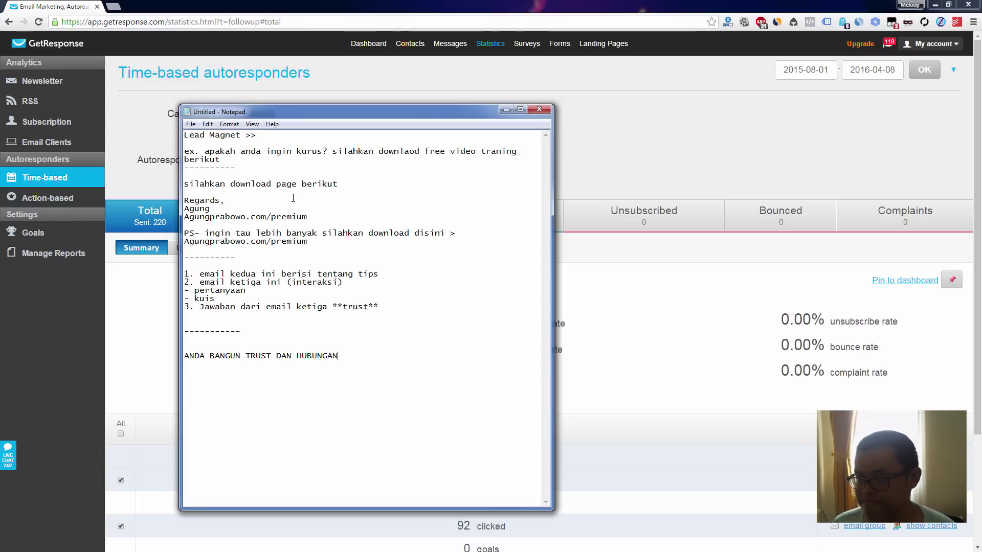
key(Down)
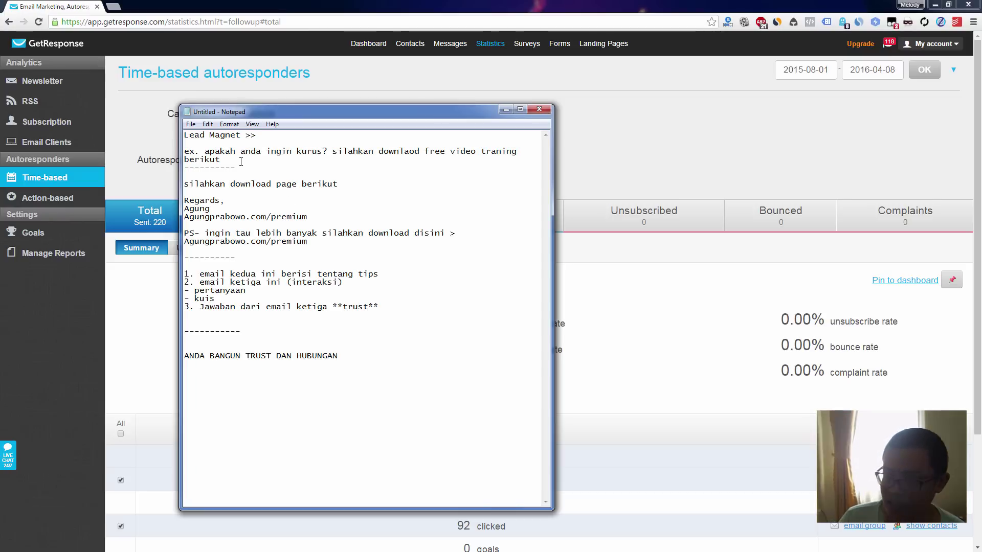
key(Return)
key(Return)
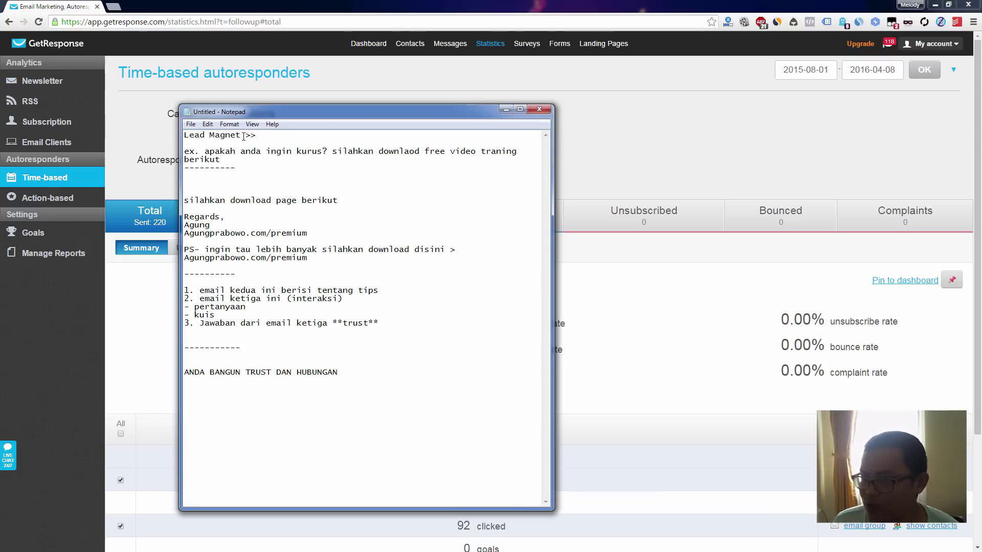
Step: Highlight the "Lead Magnet" heading in the notes and shift the Notepad window slightly over the browser page
drag(243, 135, 186, 136)
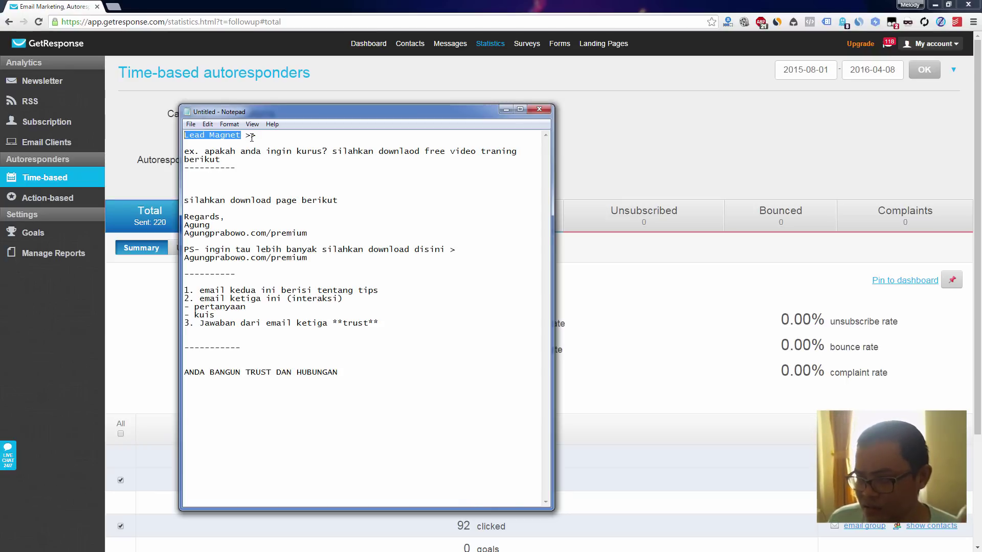
drag(246, 136, 187, 136)
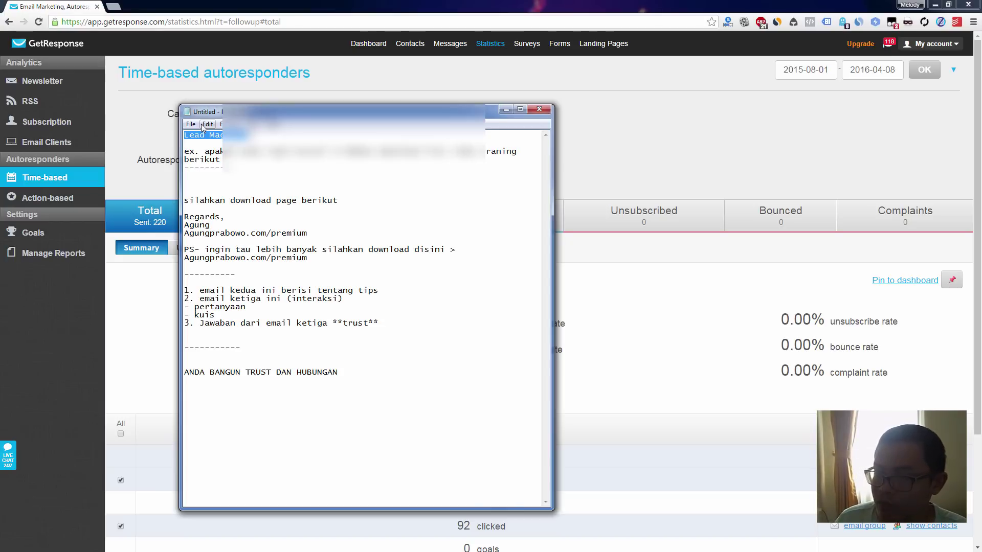
mouse_move(277, 109)
mouse_down()
mouse_move(532, 109)
mouse_move(295, 102)
mouse_up()
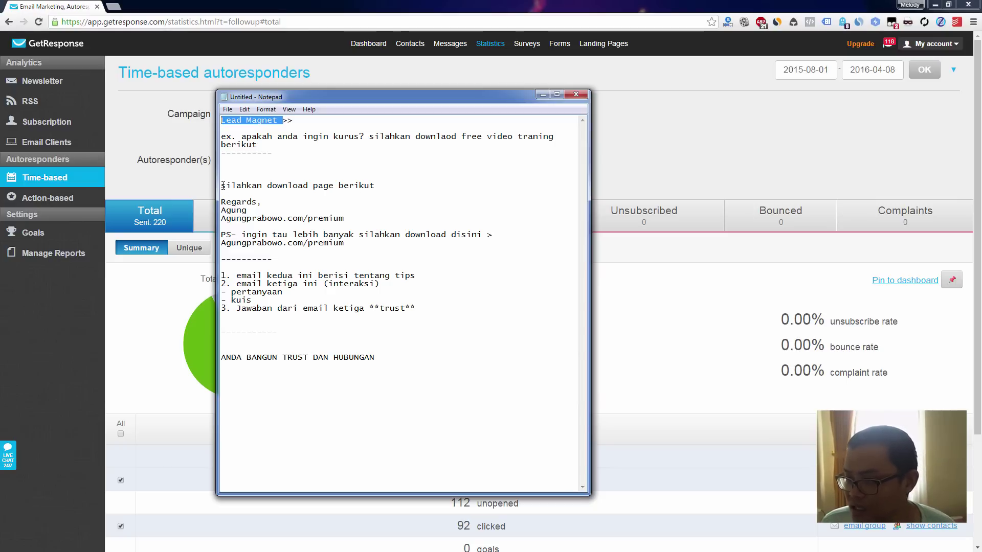
Step: Highlight the "silahkan download page berikut" line and the example offer "apakah anda ingin kurus?" while reviewing the first email
drag(223, 185, 377, 185)
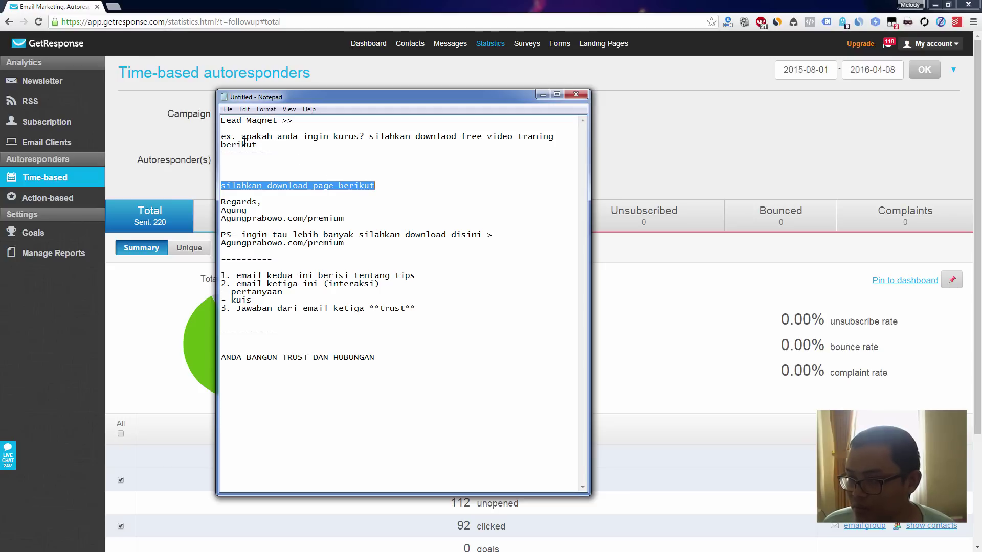
drag(242, 136, 417, 144)
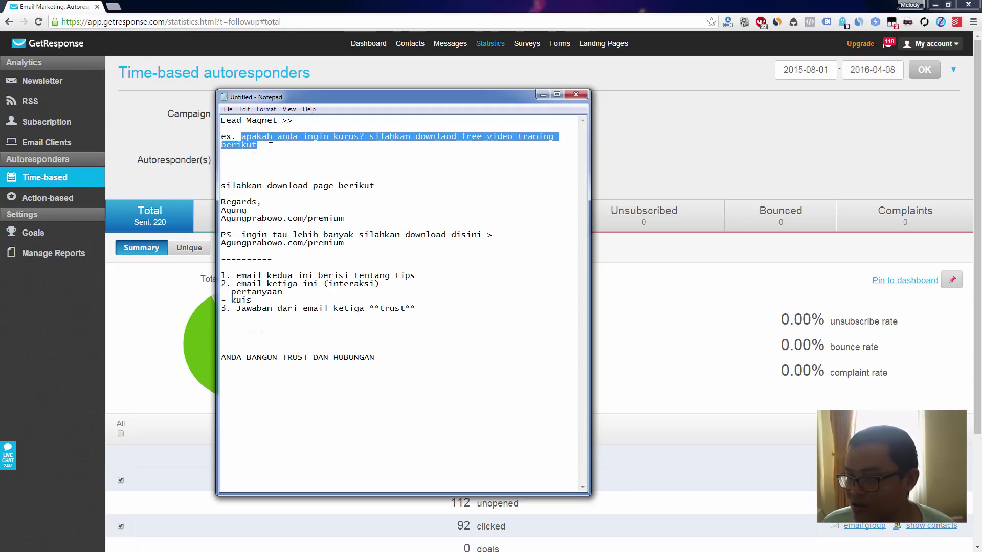
drag(270, 146, 246, 136)
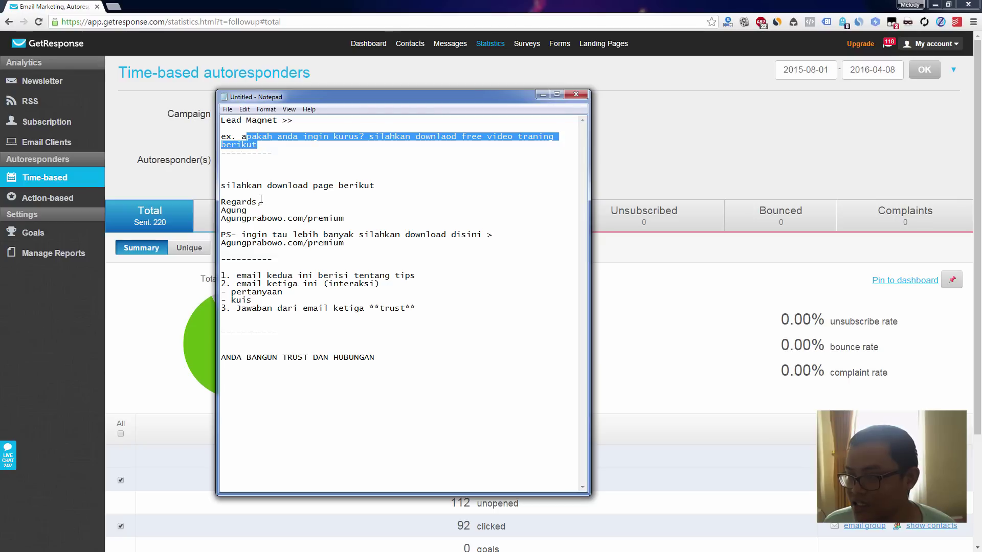
drag(224, 187, 382, 186)
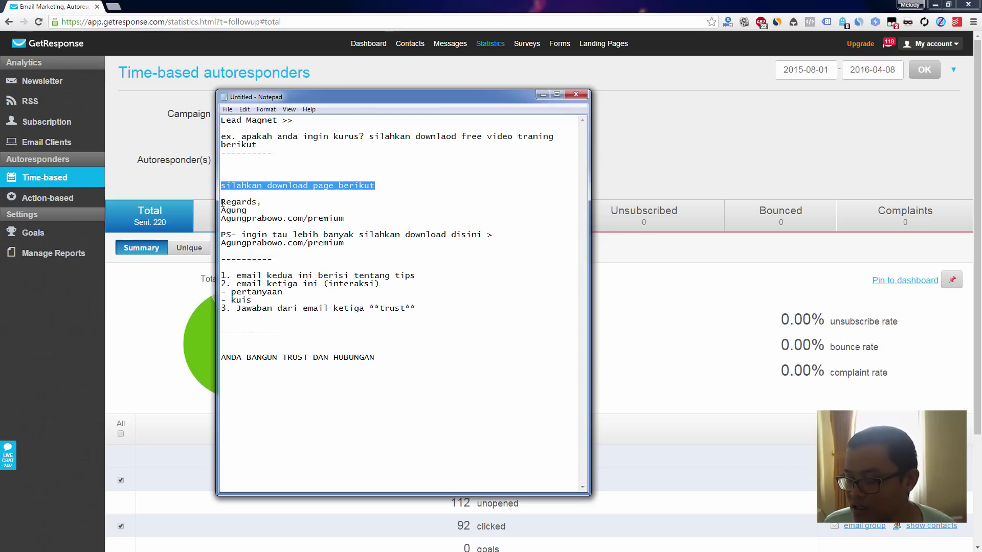
Step: Highlight the first email's sign-off, the premium page link under it and the PS paragraph
drag(222, 203, 282, 213)
drag(347, 218, 221, 218)
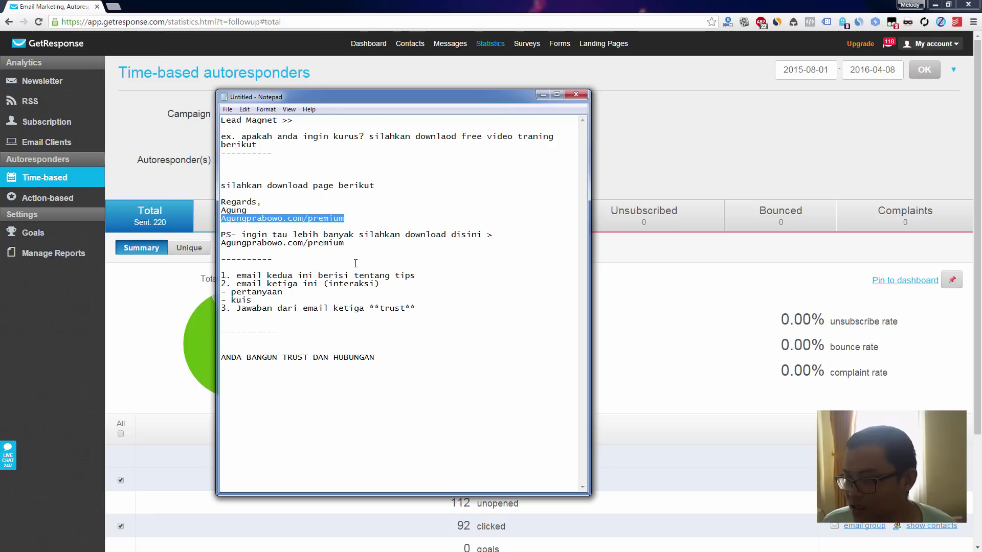
drag(363, 219, 221, 218)
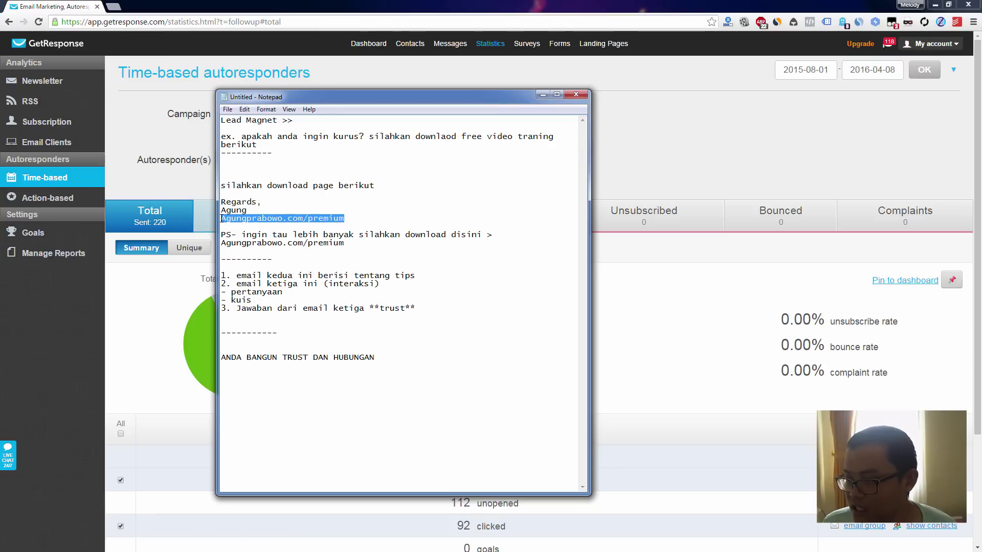
drag(346, 243, 222, 237)
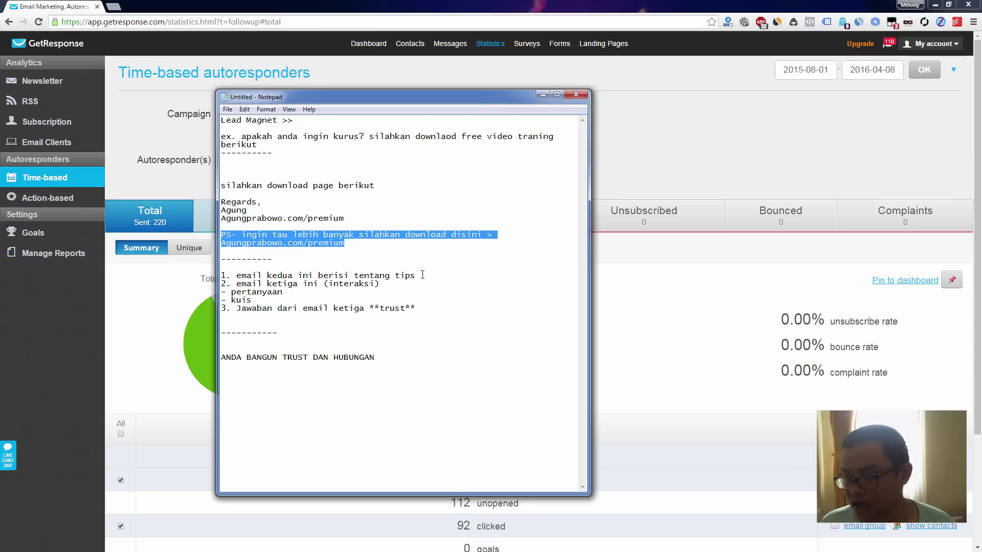
Step: Highlight the plans for the second email (tips) and third email (interaksi), including the "pertanyaan" and "kuis" entries
drag(423, 275, 221, 276)
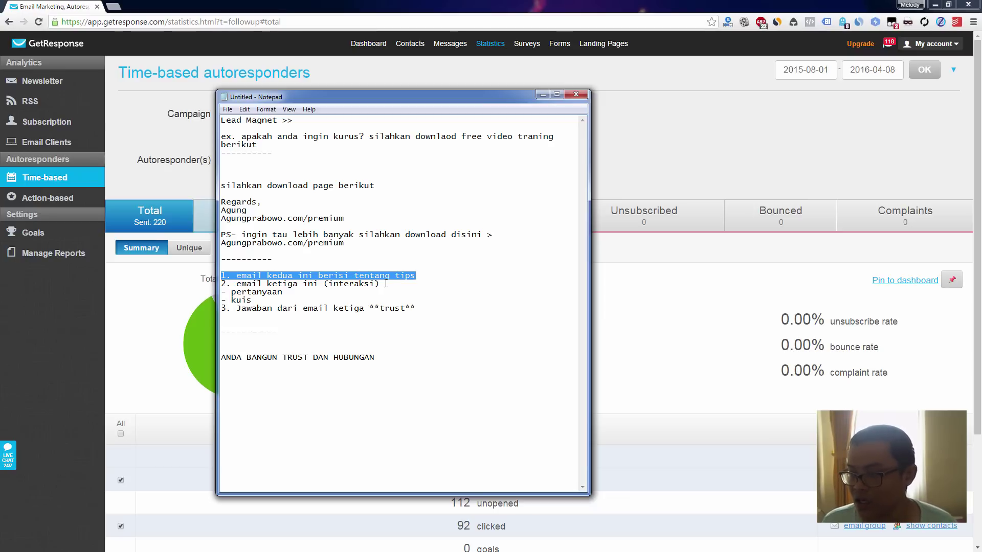
drag(391, 284, 238, 283)
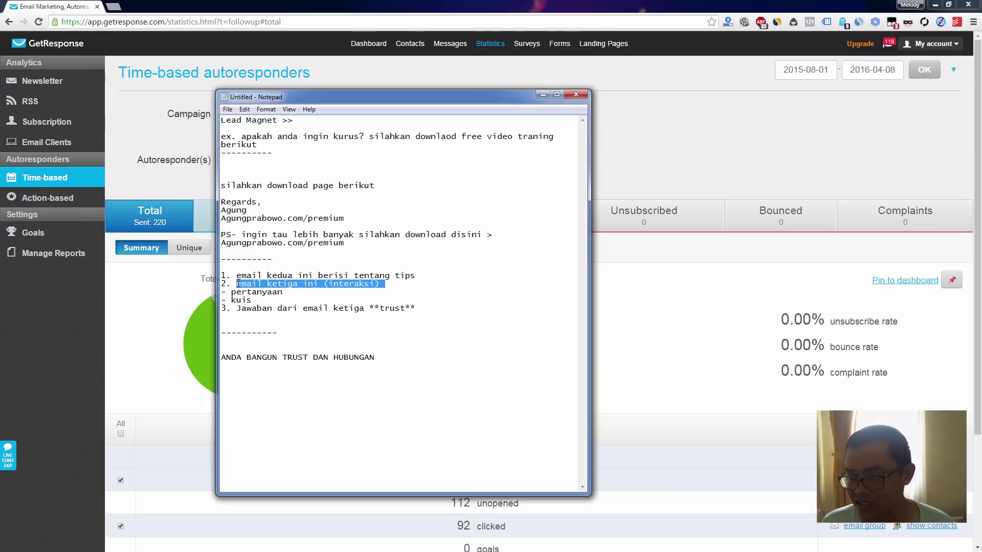
drag(283, 292, 231, 293)
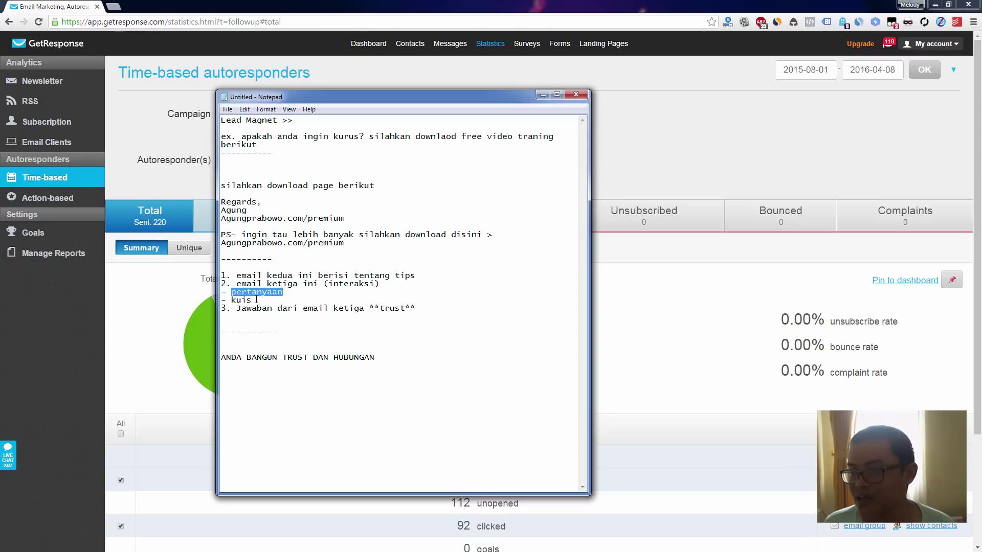
drag(252, 301, 233, 302)
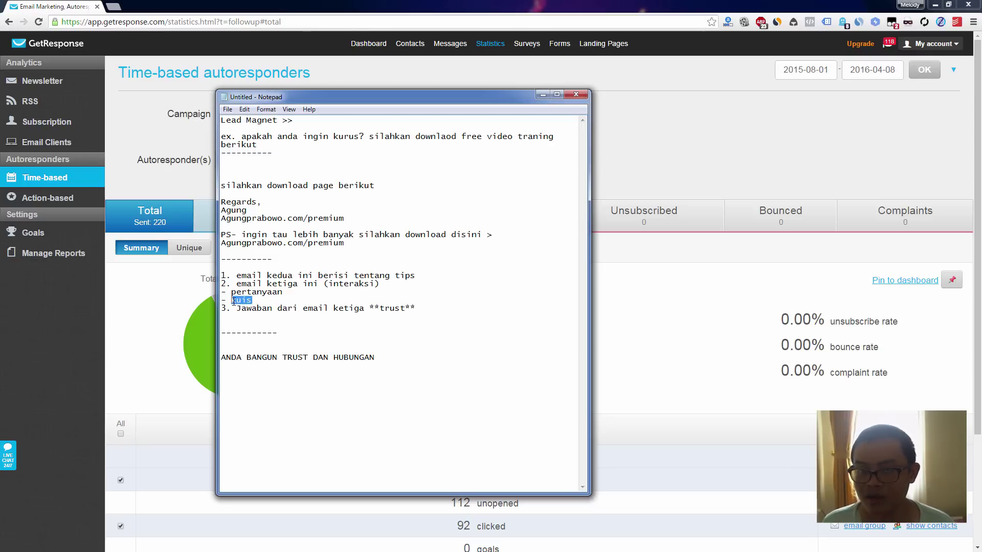
click(255, 300)
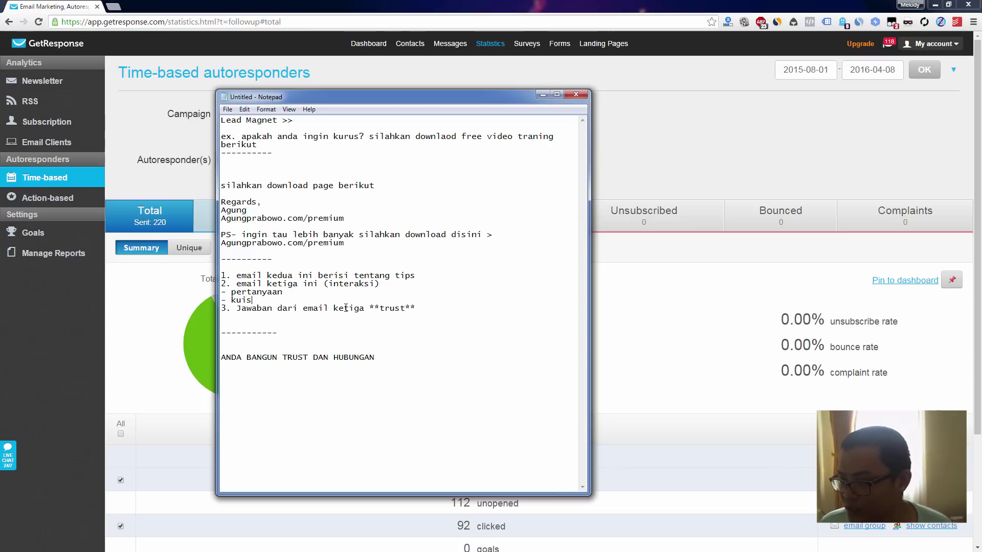
Step: Try "keempat" in place of "ketiga" in the third list item and restore the word to "ketiga"
drag(346, 308, 360, 307)
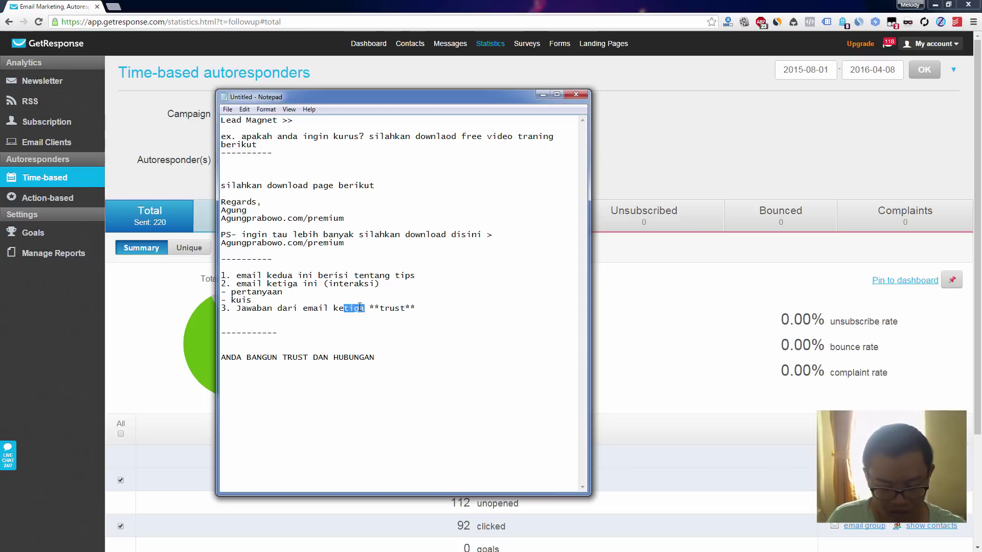
text(empat)
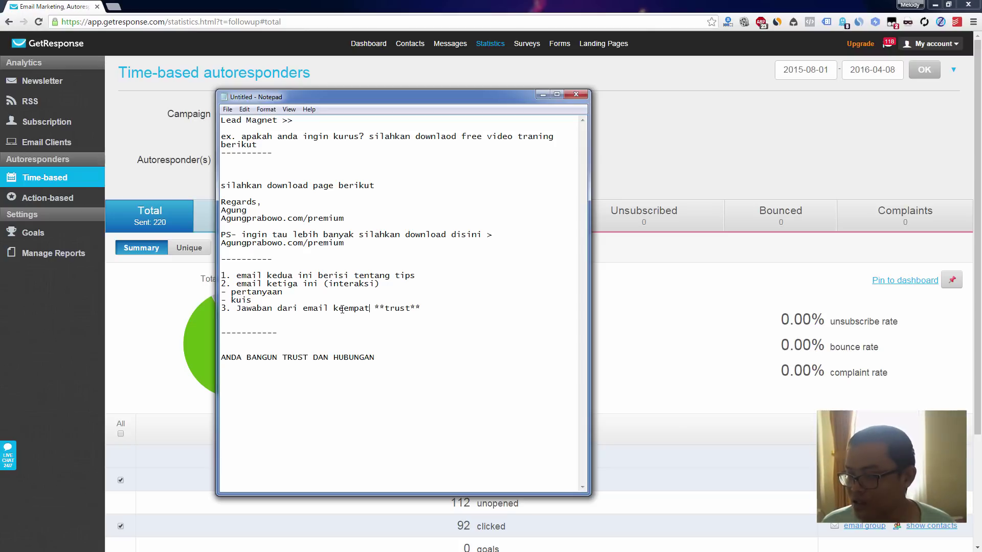
drag(343, 309, 368, 307)
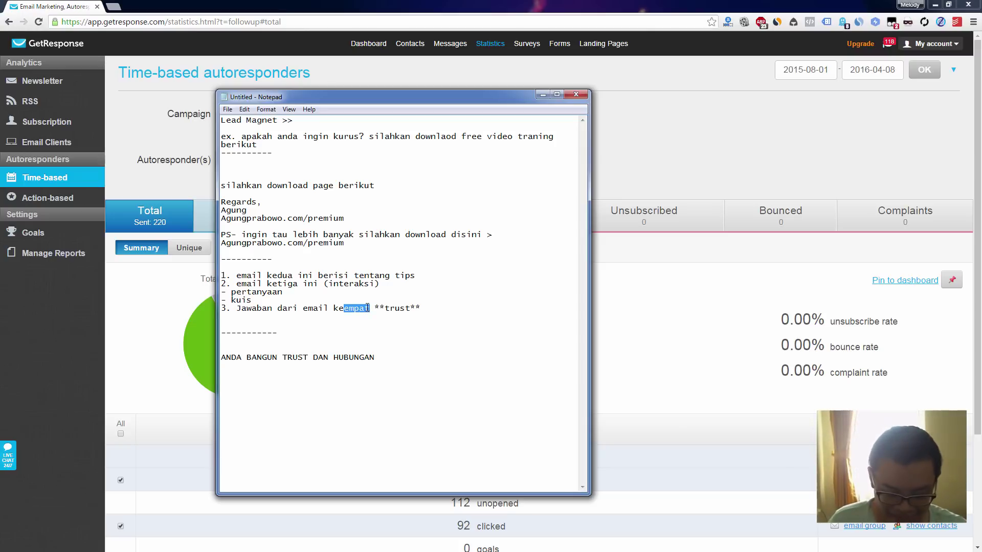
text(tiga)
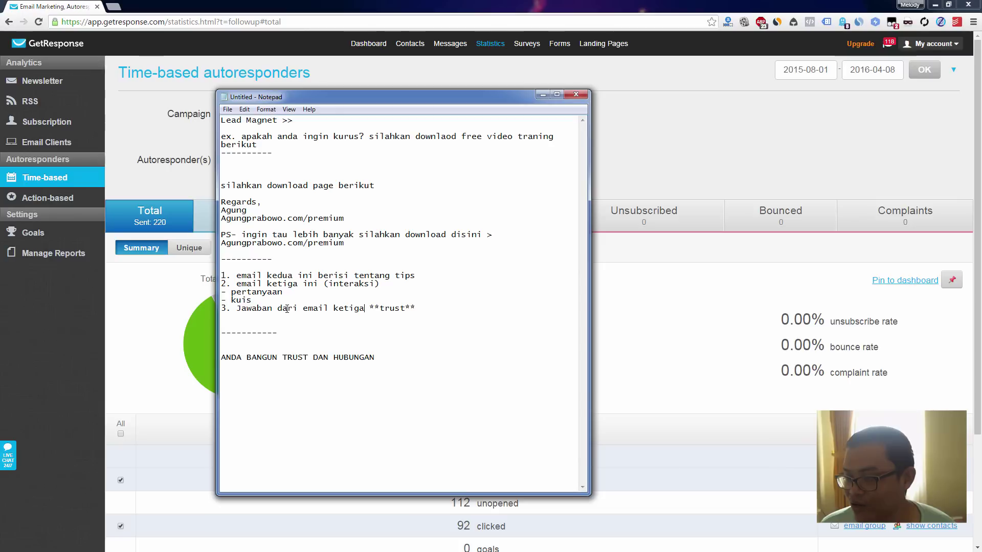
Step: Highlight "**trust**" in the third list item and the closing line "ANDA BANGUN TRUST DAN HUBUNGAN"
drag(369, 309, 418, 310)
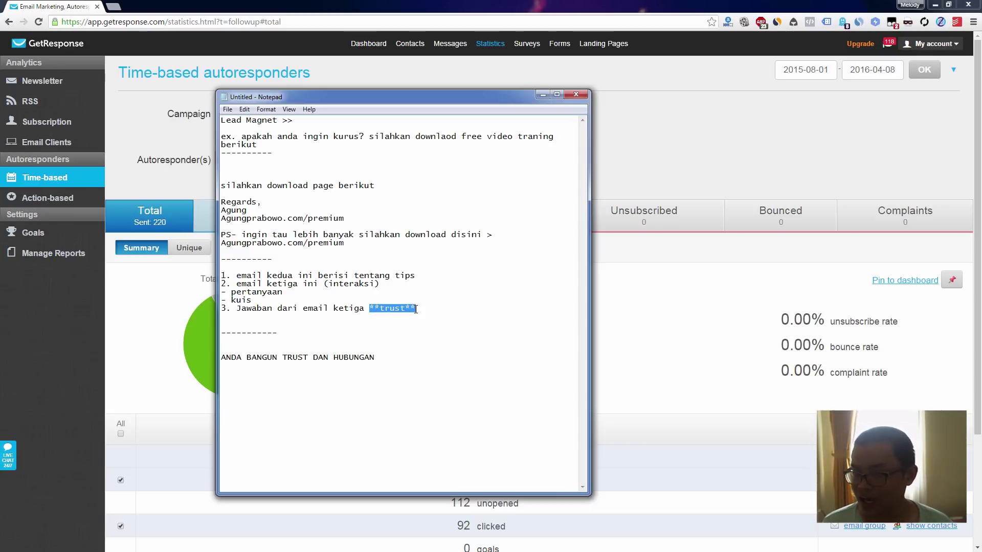
drag(416, 309, 371, 308)
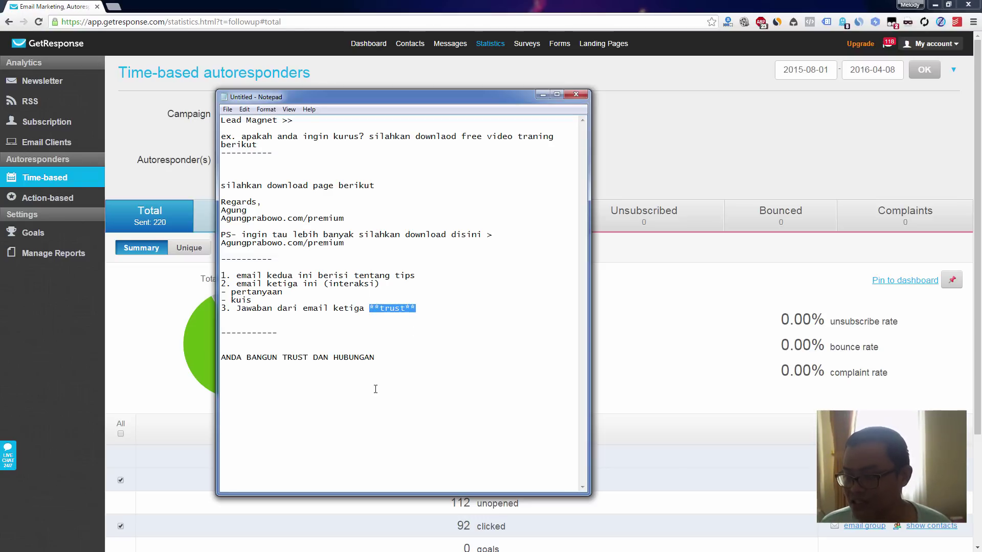
click(385, 356)
drag(386, 356, 224, 357)
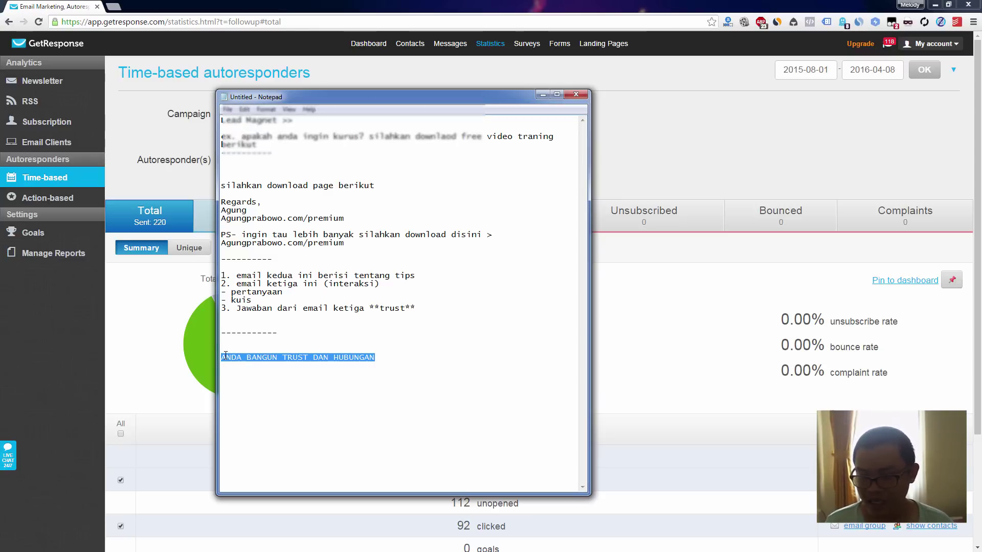
Step: Switch to the GetResponse statistics page and look through the list of time-based autoresponders
click(159, 329)
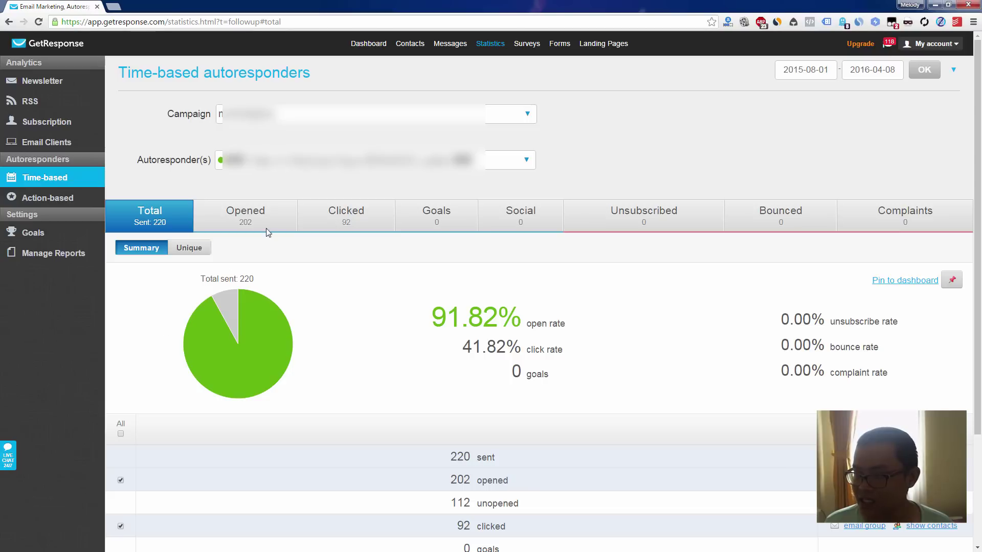
click(394, 160)
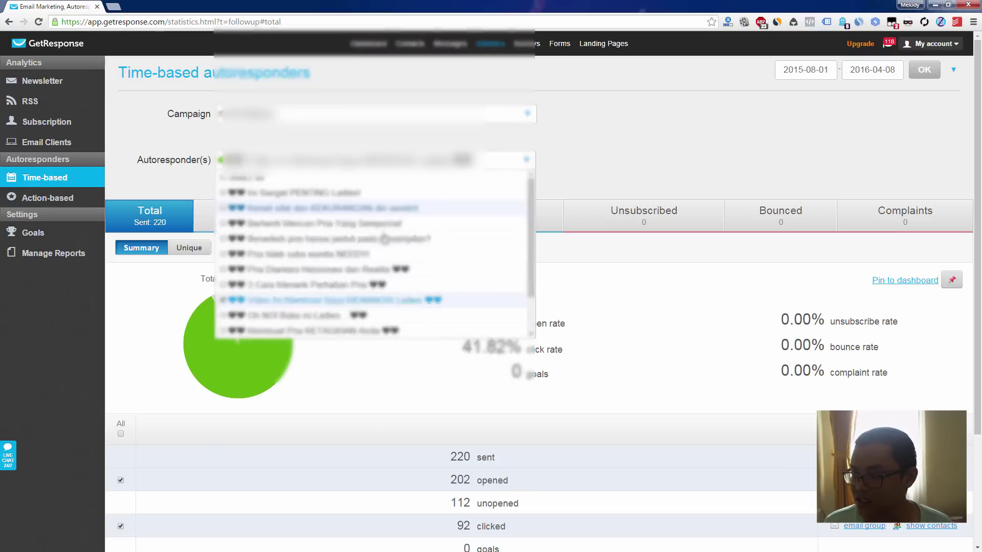
scroll(408, 289, down, 5)
scroll(407, 289, down, 3)
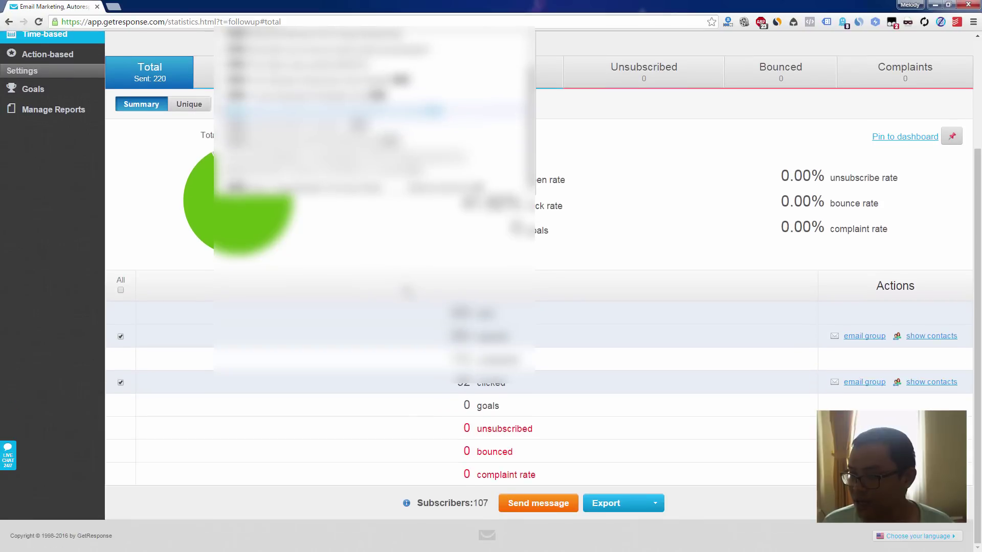
scroll(408, 289, up, 6)
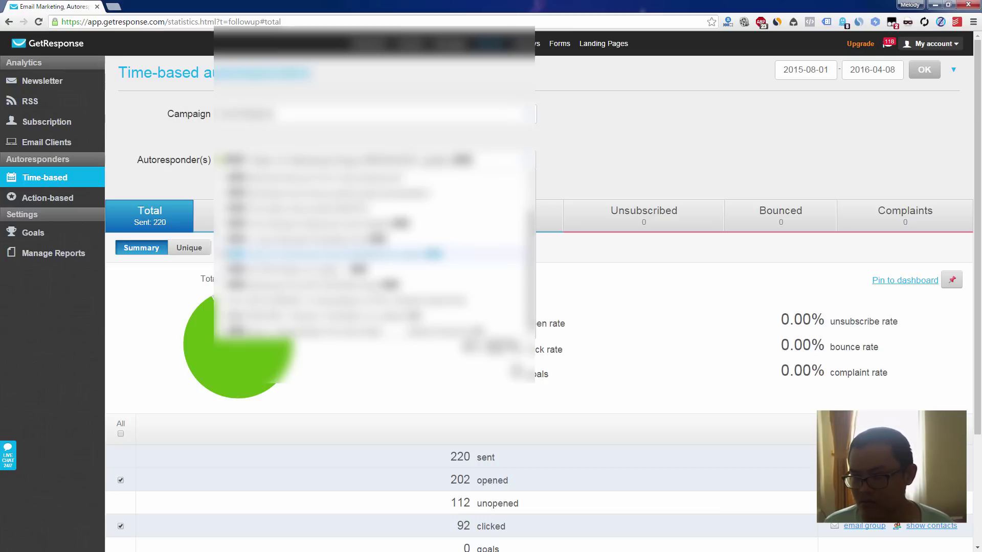
Step: Switch to Notepad and add a dashed separator and the line "Tidak ada jeda" below the trust and relationship line
key(alt+Tab)
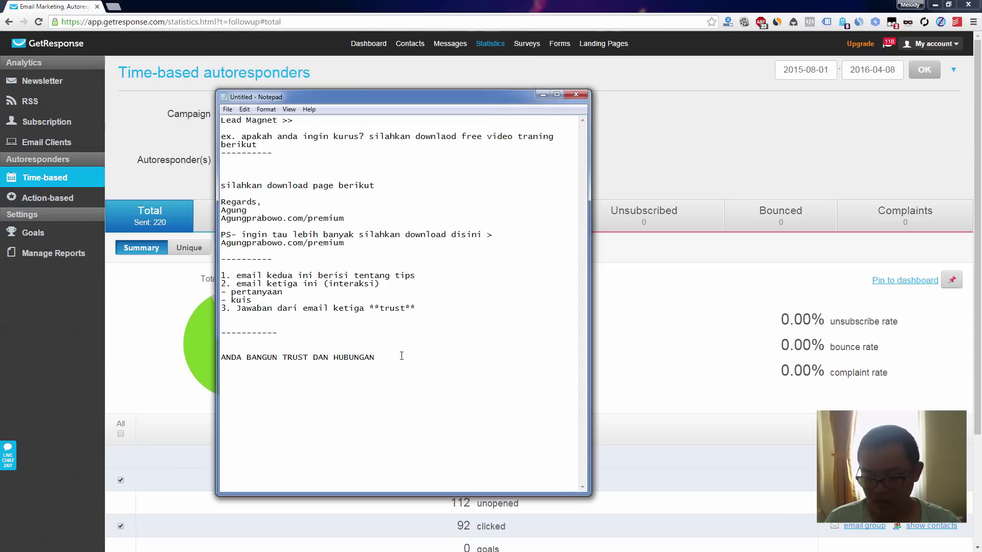
text(-----------)
key(Return)
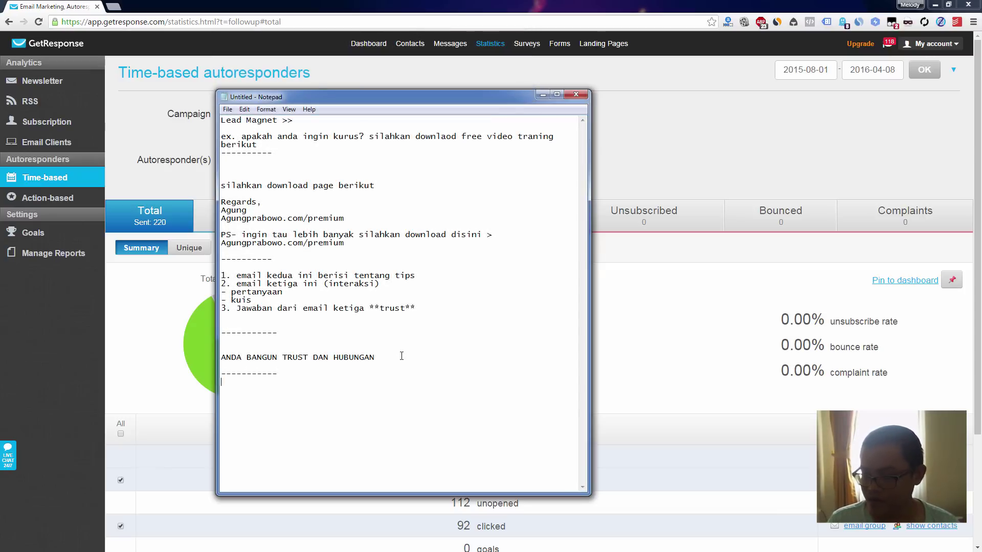
text(TYI)
key(BackSpace)
key(BackSpace)
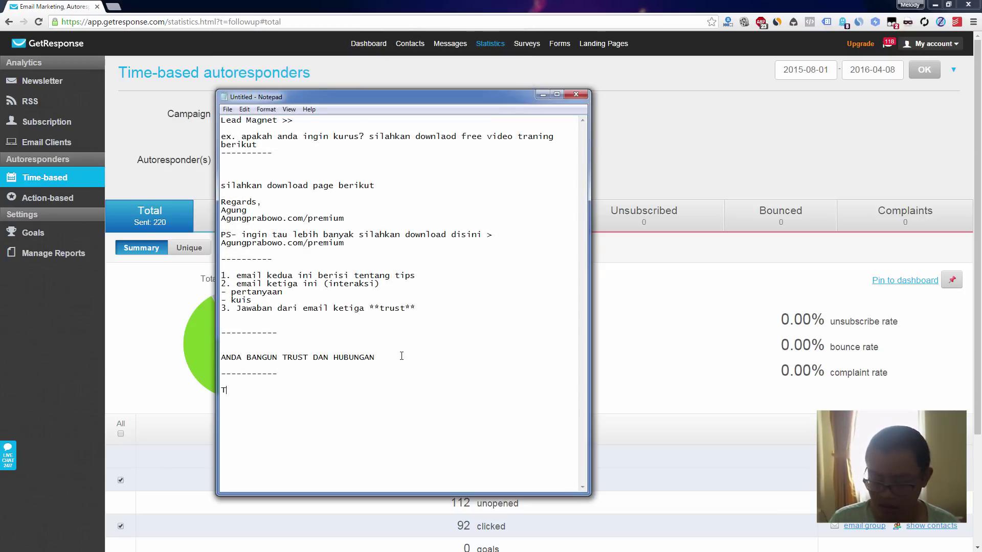
text(idak a)
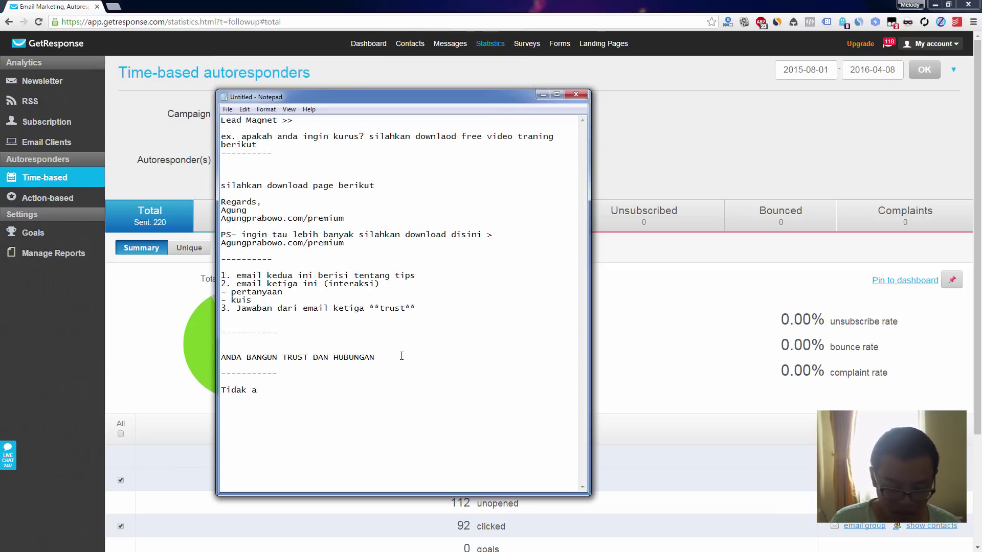
text(da jeda)
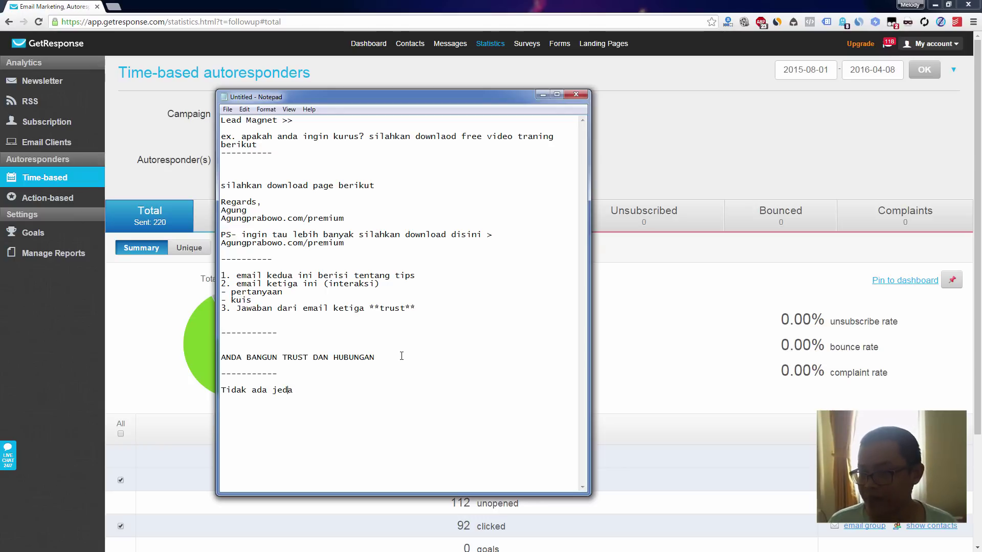
Step: Prefix the last line with "(hampir)" and lowercase its first word so it reads "(hampir) tidak ada jeda"
text((hampir))
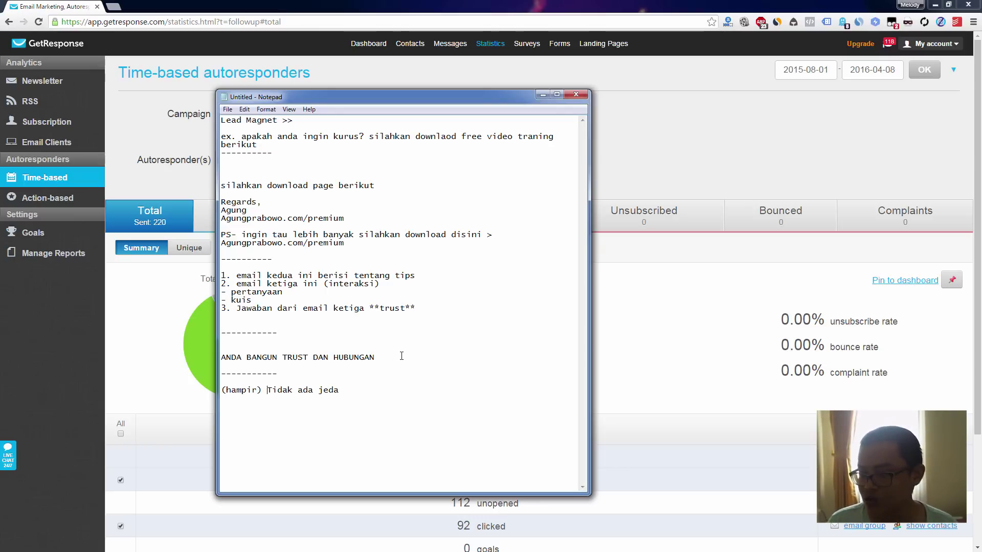
key(BackSpace)
text(t)
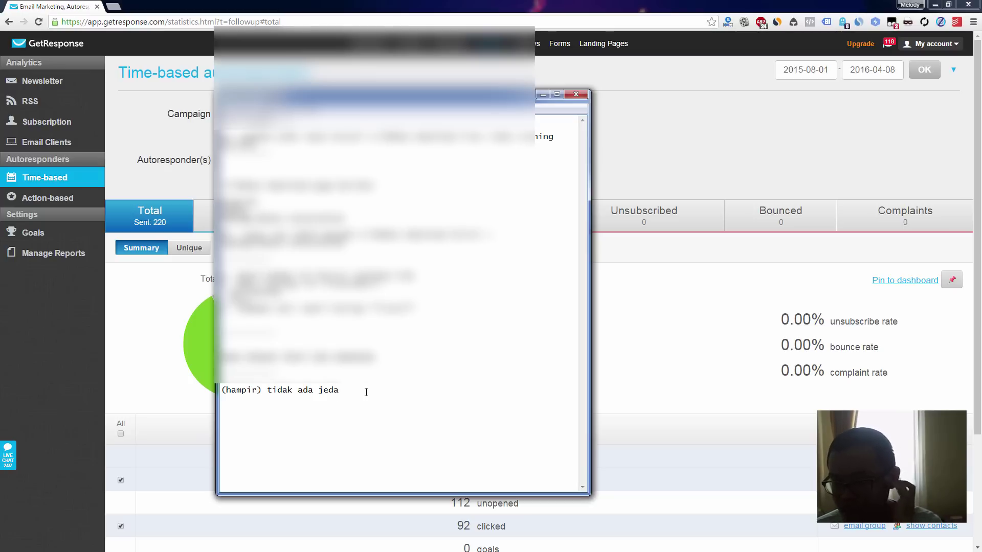
Step: Switch to GetResponse and show the combined time-based statistics for All Autoresponders
click(191, 334)
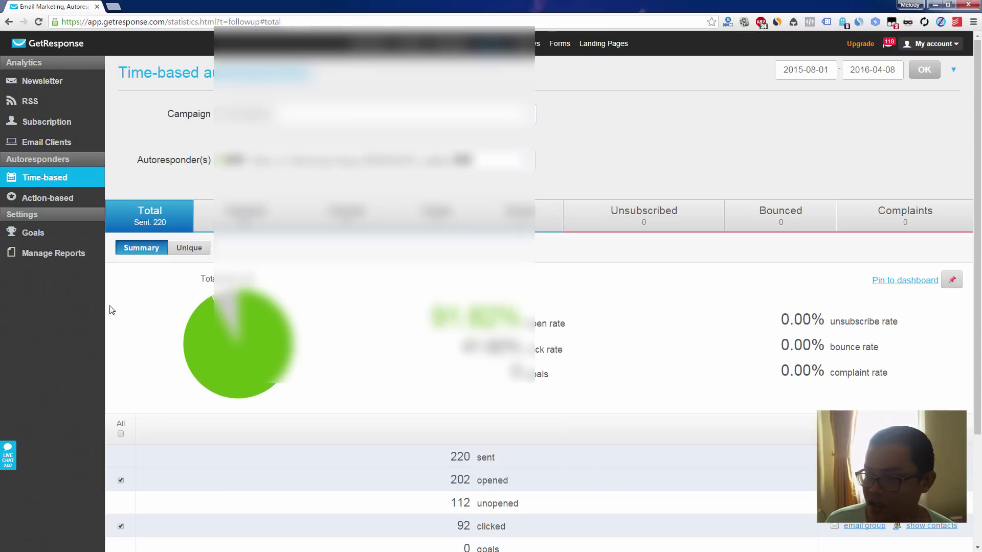
click(438, 163)
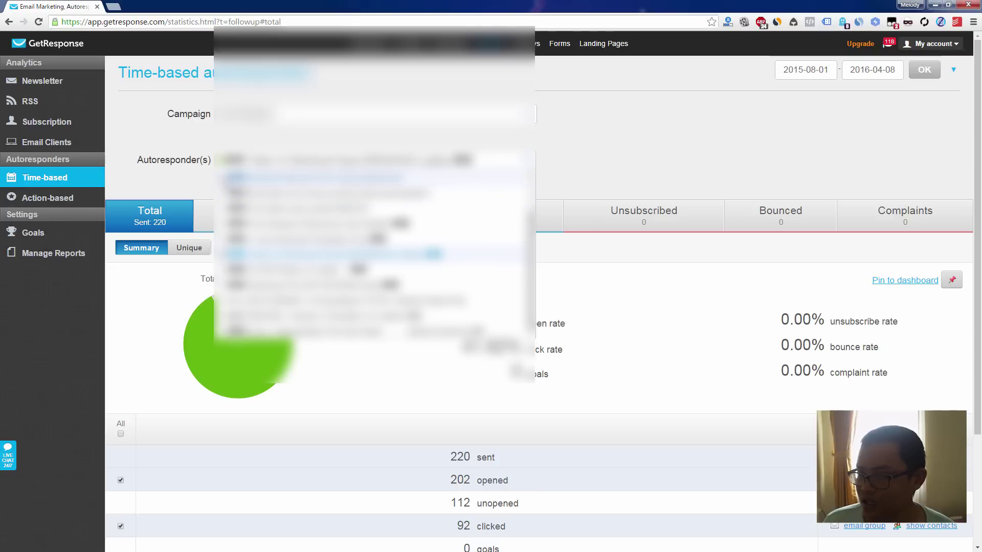
scroll(374, 255, up, 2)
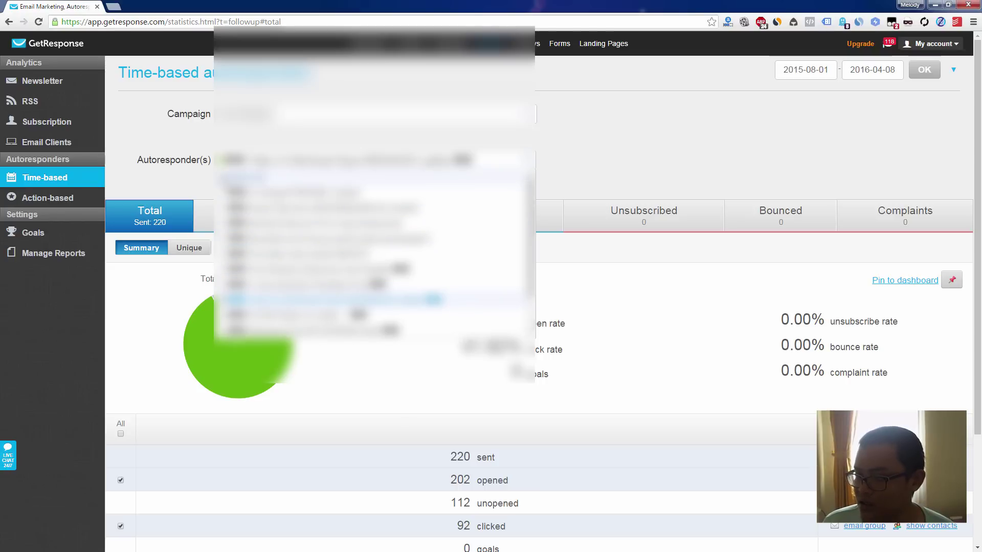
click(241, 177)
click(631, 161)
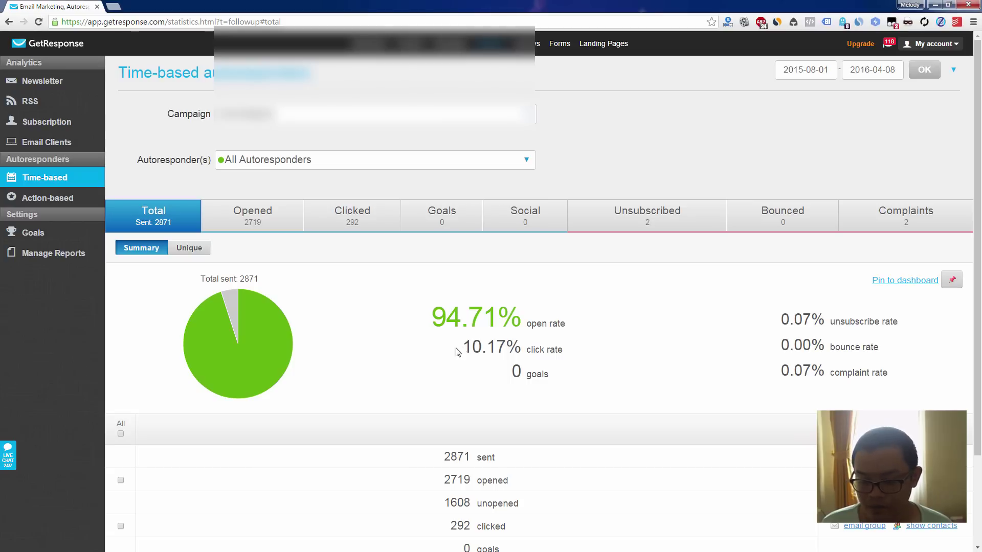
Step: Switch to Notepad, highlight the line "ANDA BANGUN TRUST DAN HUBUNGAN" and extend it with "ANDA DENGAN SUBSCRIBER"
key(alt+Tab)
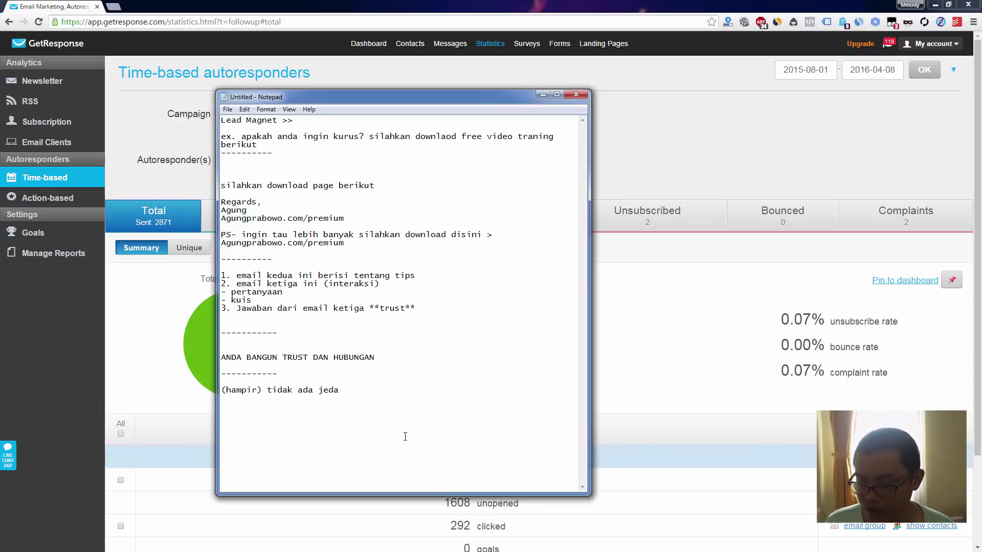
drag(386, 357, 224, 356)
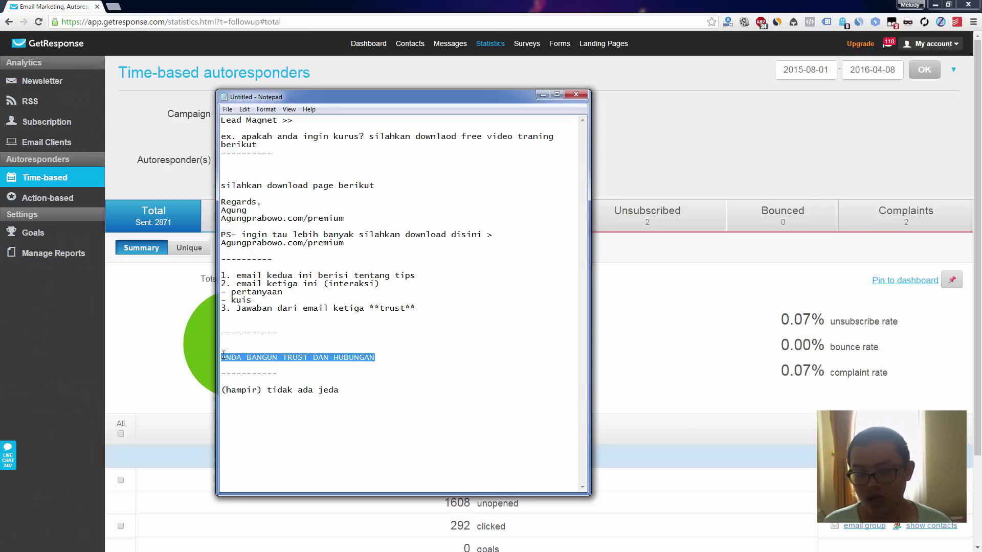
click(393, 356)
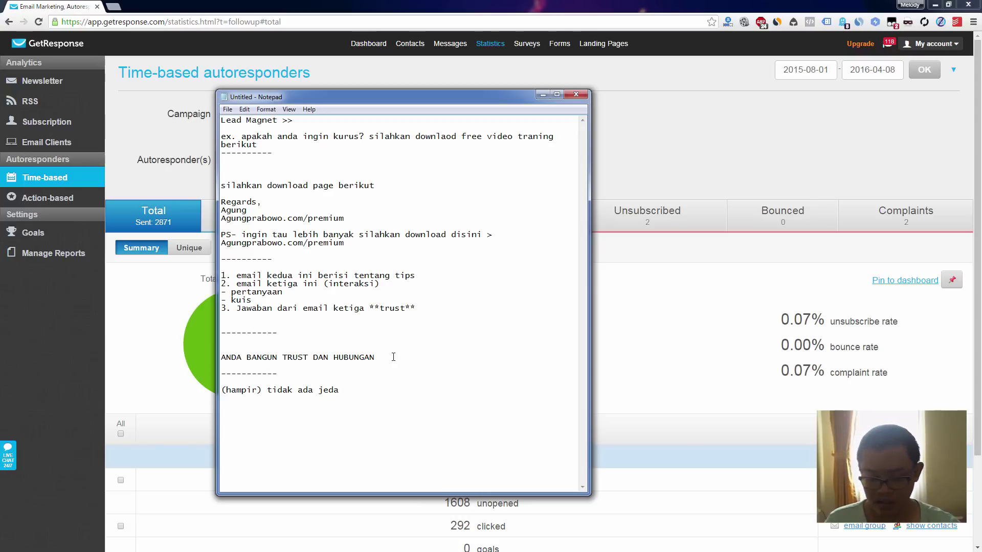
text(a)
key(BackSpace)
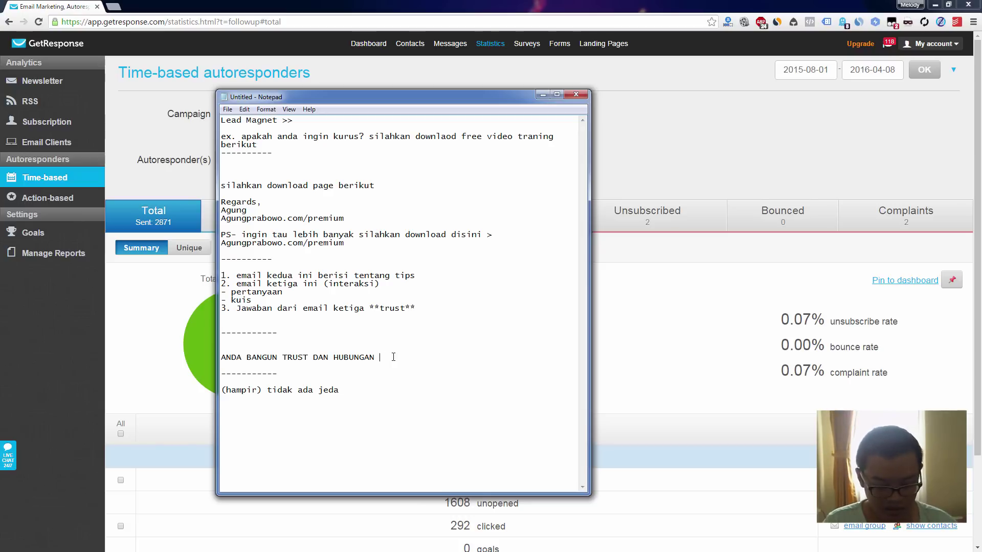
text(ANDA DENGAN S)
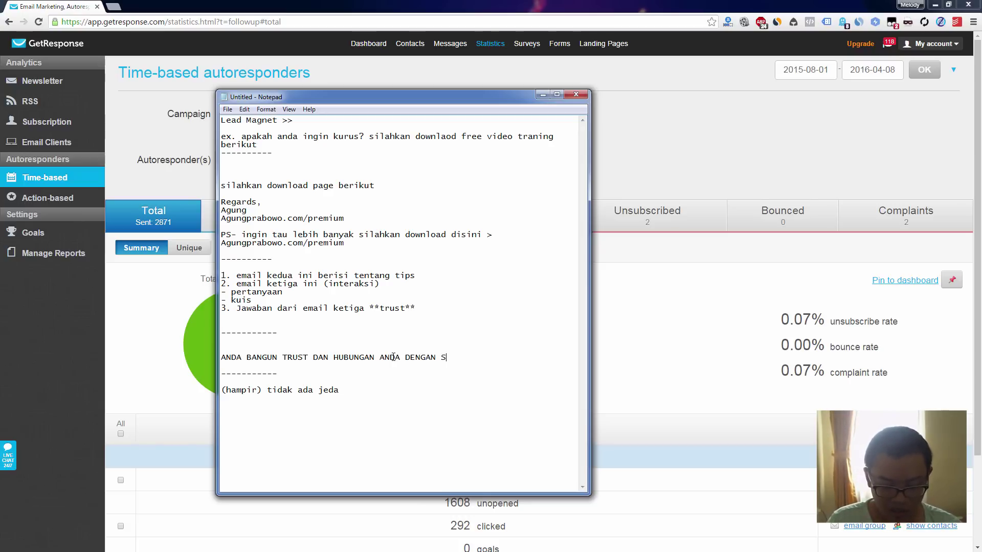
text(UBSCRIBER)
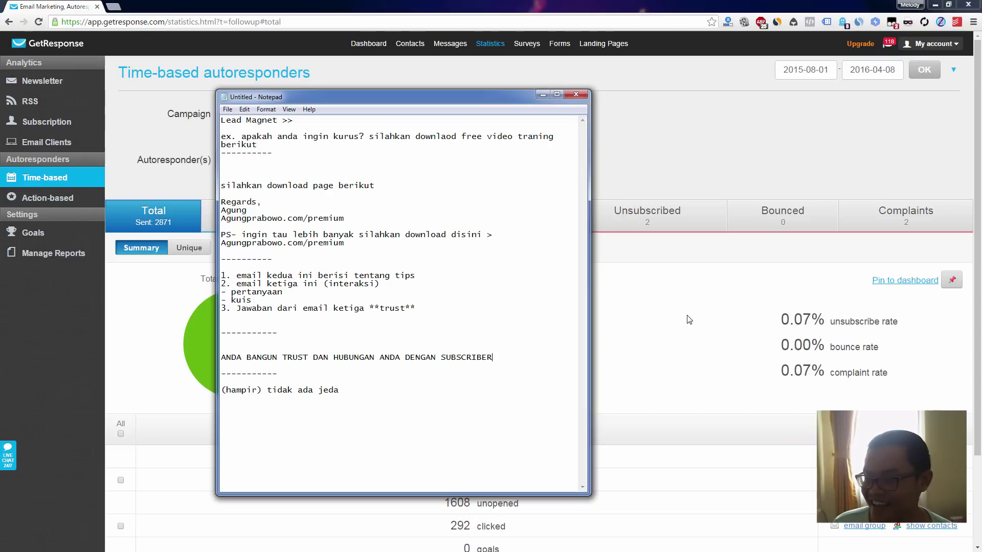
Step: Highlight "trust" in the third list item and place the cursor at the end of the last line
double_click(395, 309)
click(427, 409)
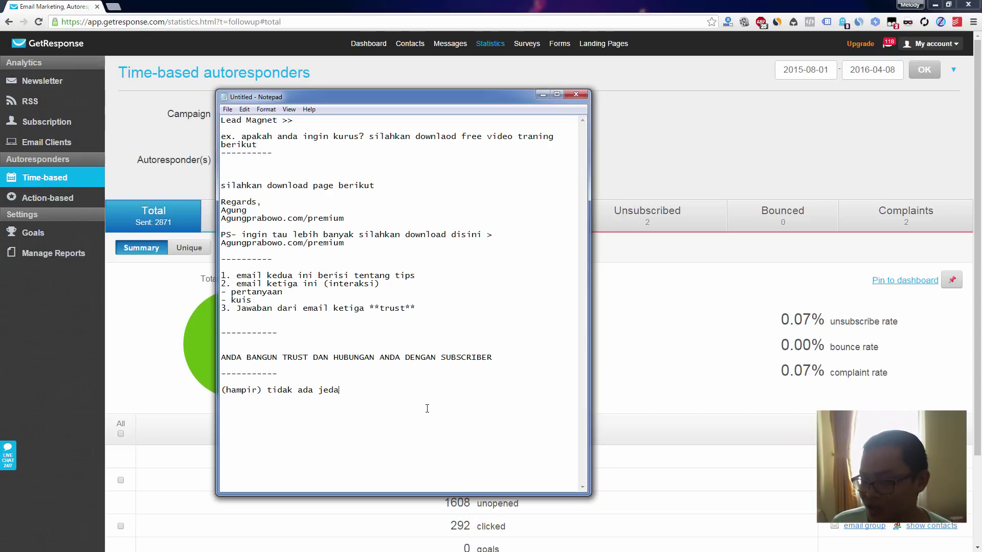